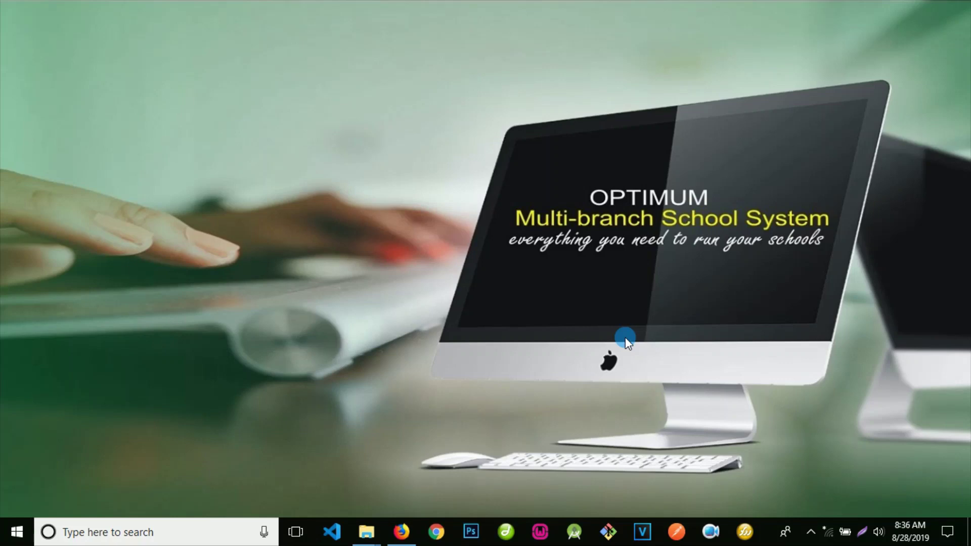
Step: Refresh the desktop four times from its right-click menu
{"action": "right_click", "coordinate": [358, 135]}
{"action": "left_click", "coordinate": [387, 177]}
{"action": "right_click", "coordinate": [367, 126]}
{"action": "left_click", "coordinate": [398, 170]}
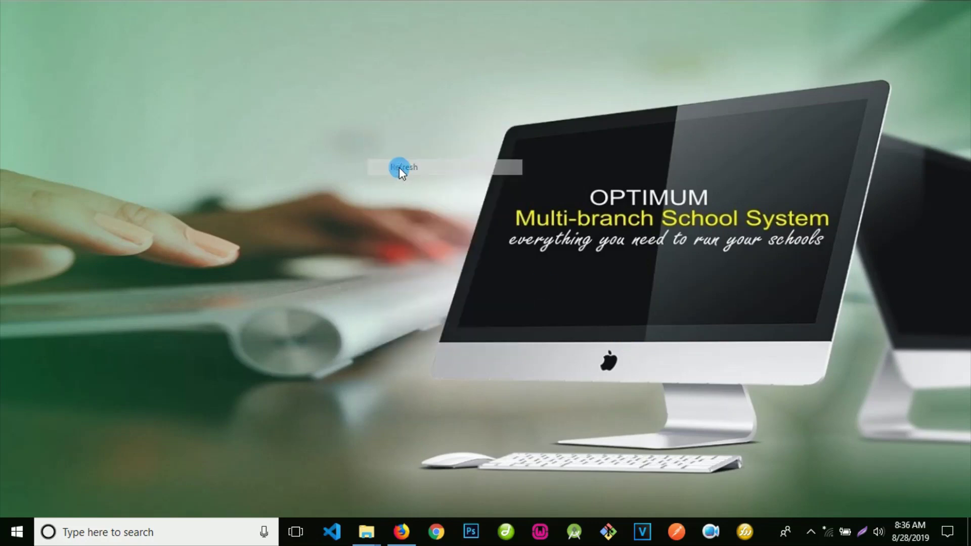
{"action": "right_click", "coordinate": [390, 159]}
{"action": "left_click", "coordinate": [410, 201]}
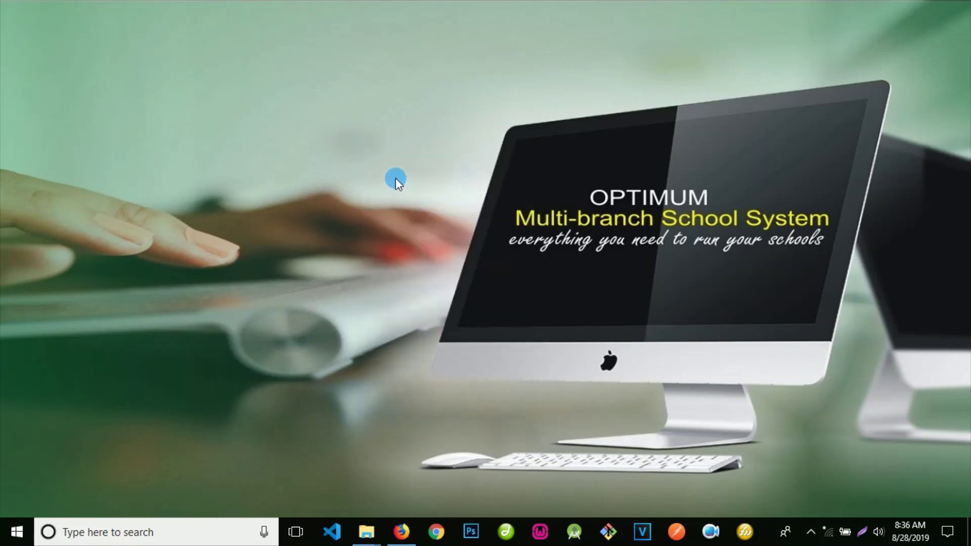
{"action": "right_click", "coordinate": [395, 178]}
{"action": "left_click", "coordinate": [421, 221]}
Step: Restore the codeigniterTemplate folder window and refresh its listing twice
{"action": "mouse_move", "coordinate": [375, 506]}
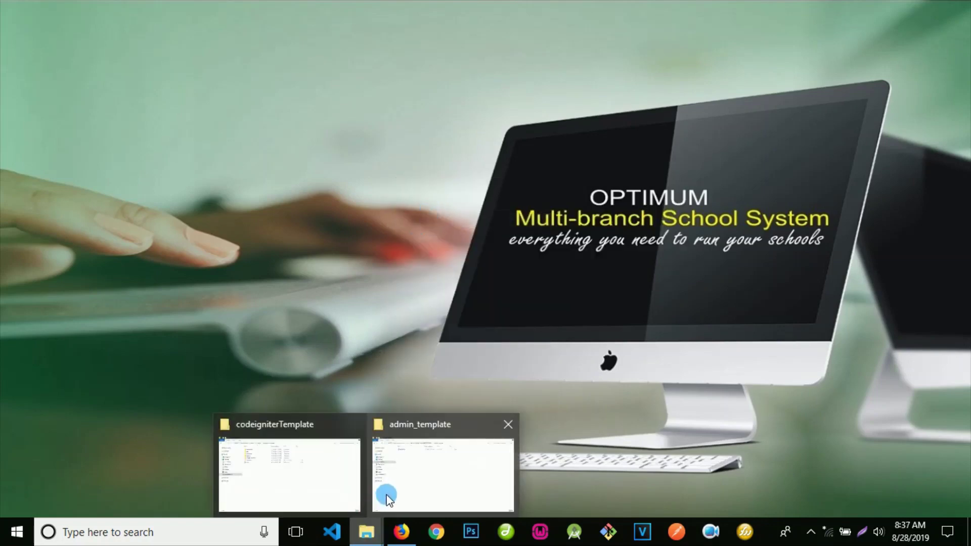
{"action": "left_click", "coordinate": [332, 462]}
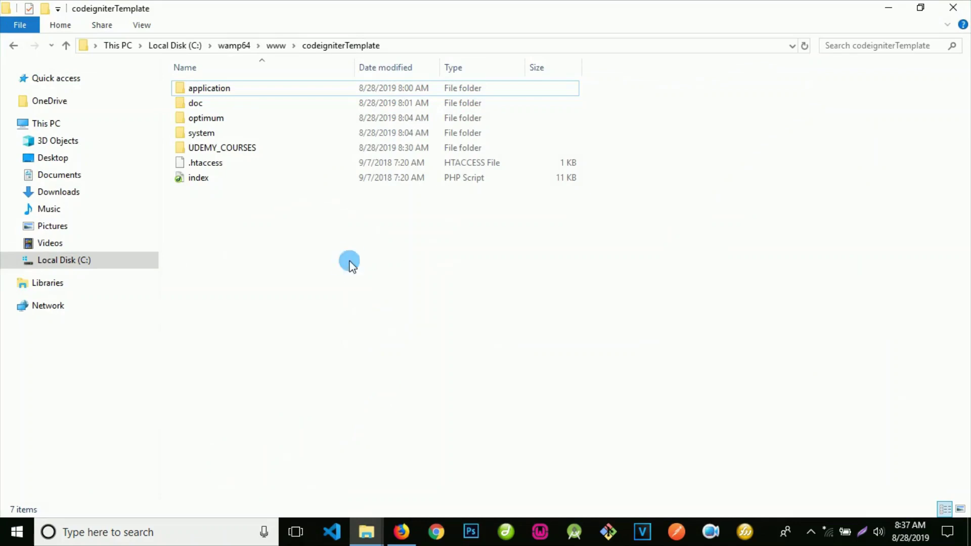
{"action": "right_click", "coordinate": [348, 260]}
{"action": "left_click", "coordinate": [381, 317]}
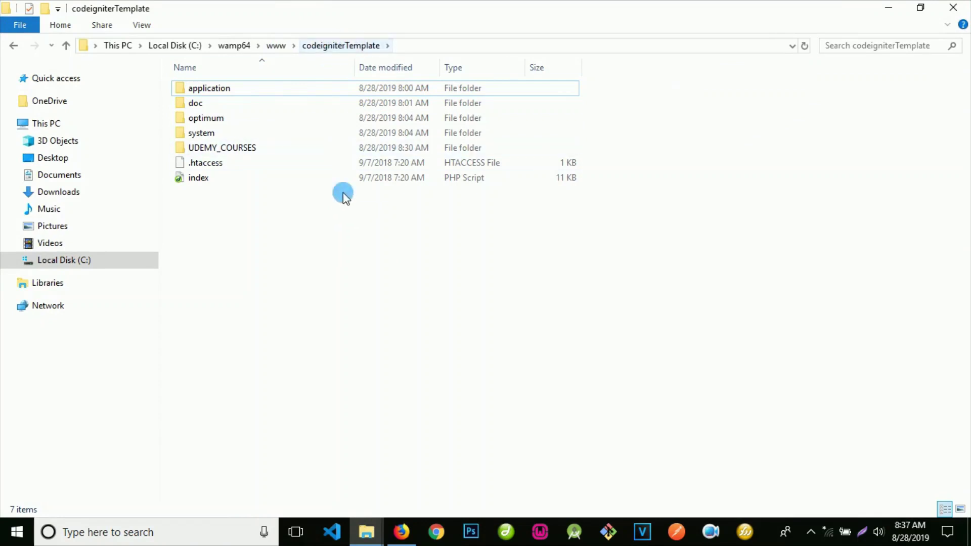
{"action": "right_click", "coordinate": [358, 253]}
{"action": "left_click", "coordinate": [389, 311]}
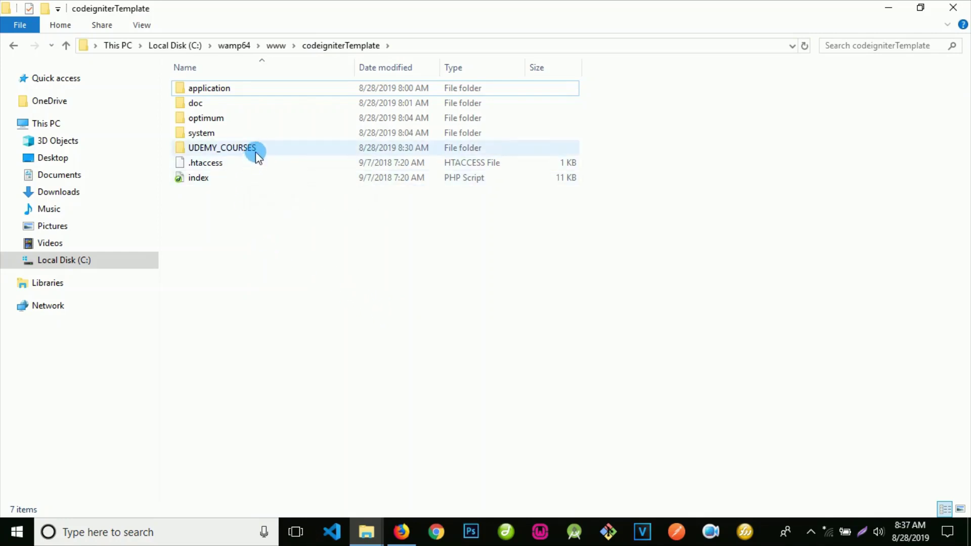
Step: Box-select the six items from doc to index, then clear the selection
{"action": "mouse_move", "coordinate": [261, 155]}
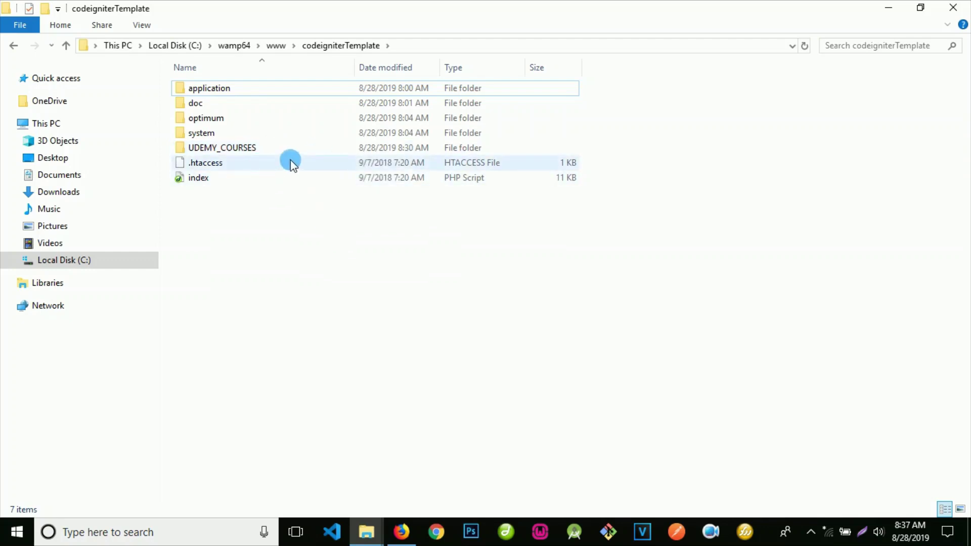
{"action": "mouse_move", "coordinate": [294, 162]}
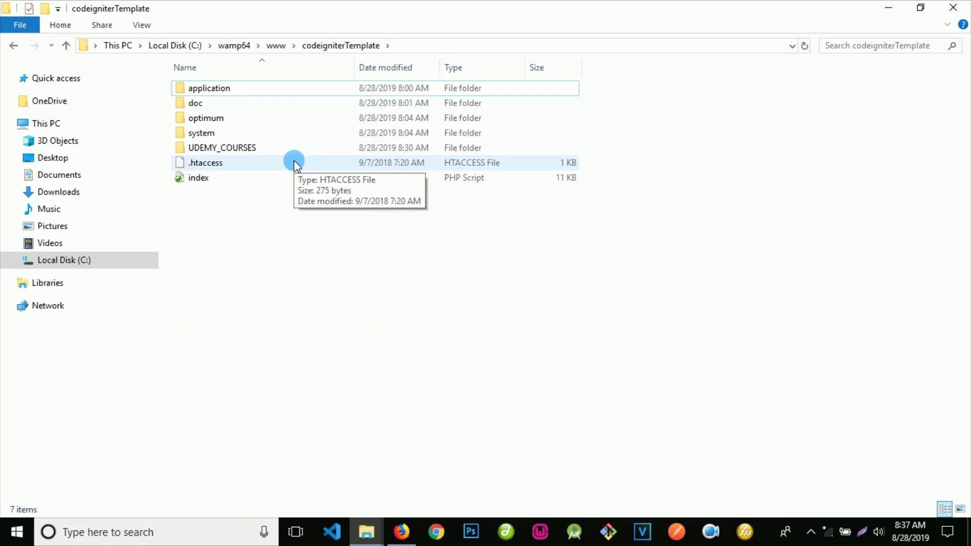
{"action": "left_click_drag", "start_coordinate": [317, 250], "coordinate": [214, 93]}
{"action": "left_click", "coordinate": [278, 276]}
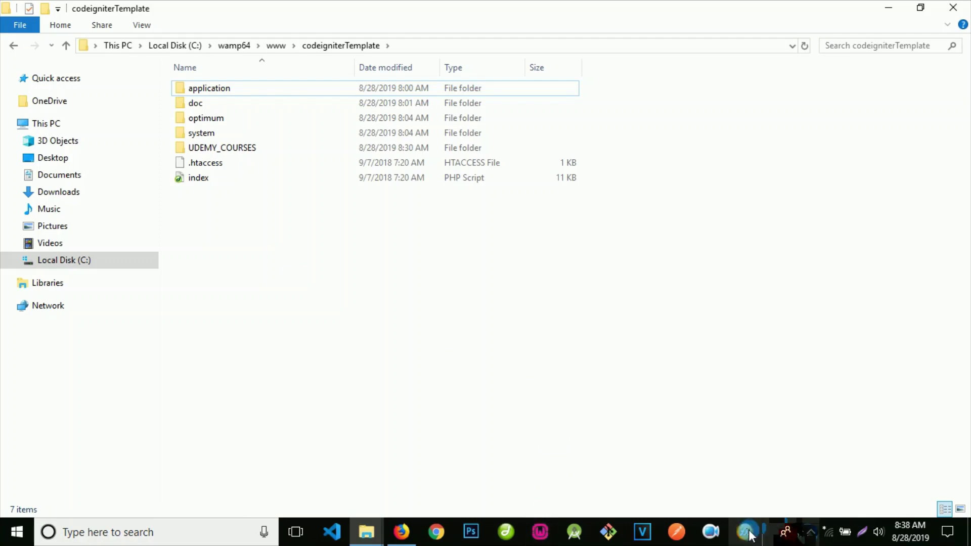
Step: Confirm WampServer is running, then open application and its third_party subfolder
{"action": "left_click", "coordinate": [810, 531]}
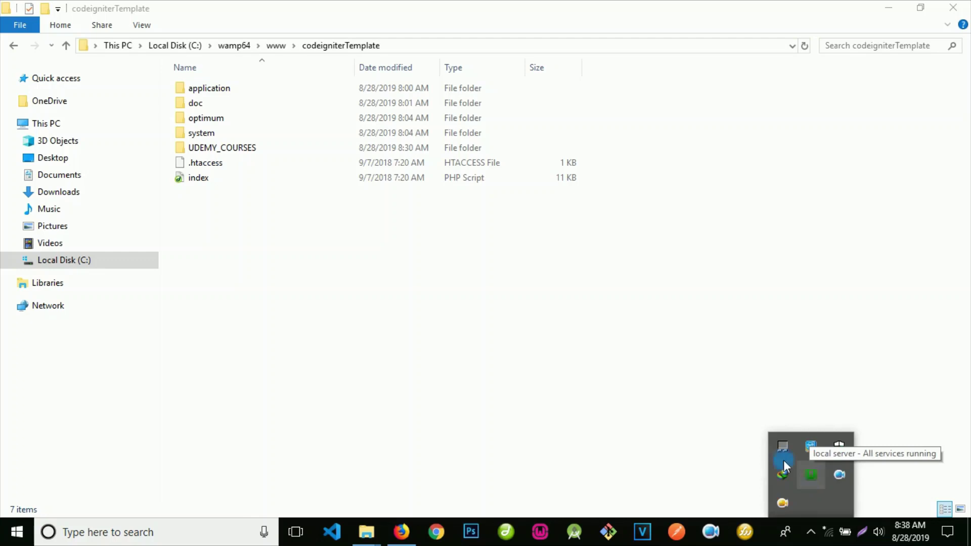
{"action": "left_click", "coordinate": [459, 282]}
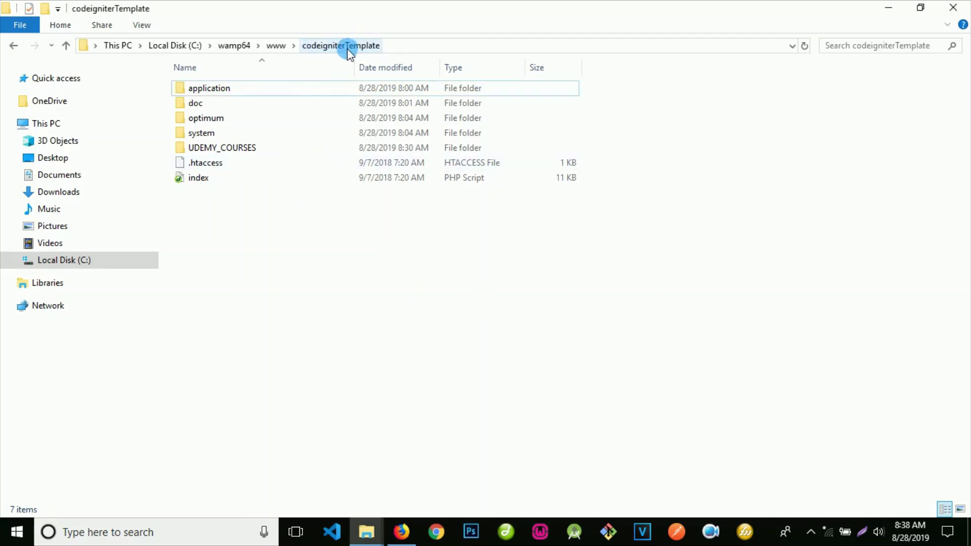
{"action": "double_click", "coordinate": [266, 91]}
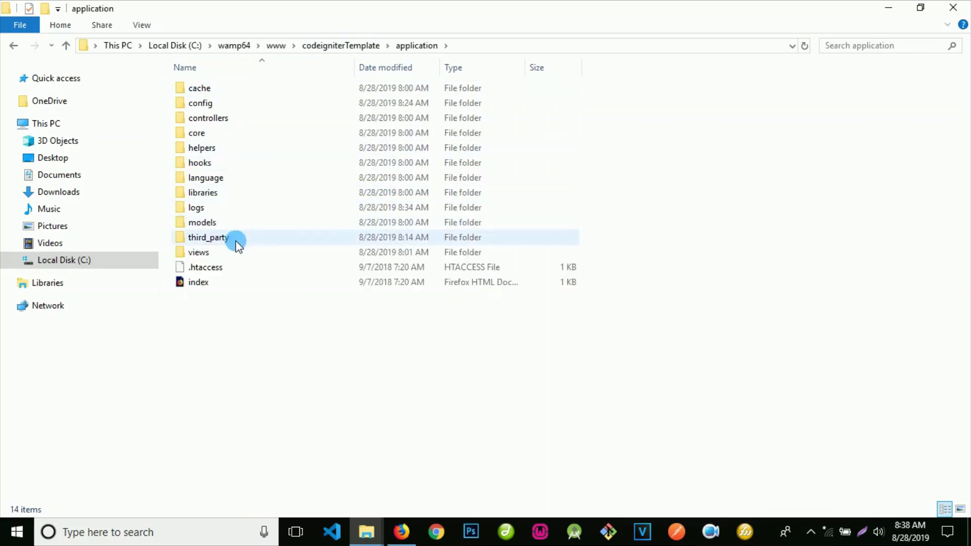
{"action": "left_click", "coordinate": [244, 239]}
{"action": "double_click", "coordinate": [243, 237]}
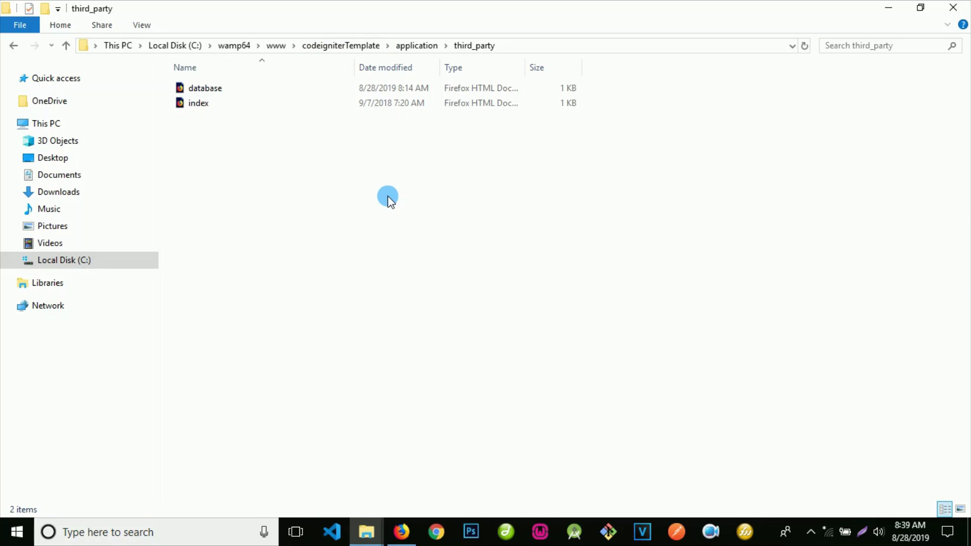
Step: Open the database page in Firefox, follow its SQL file link, then close that tab
{"action": "double_click", "coordinate": [221, 94]}
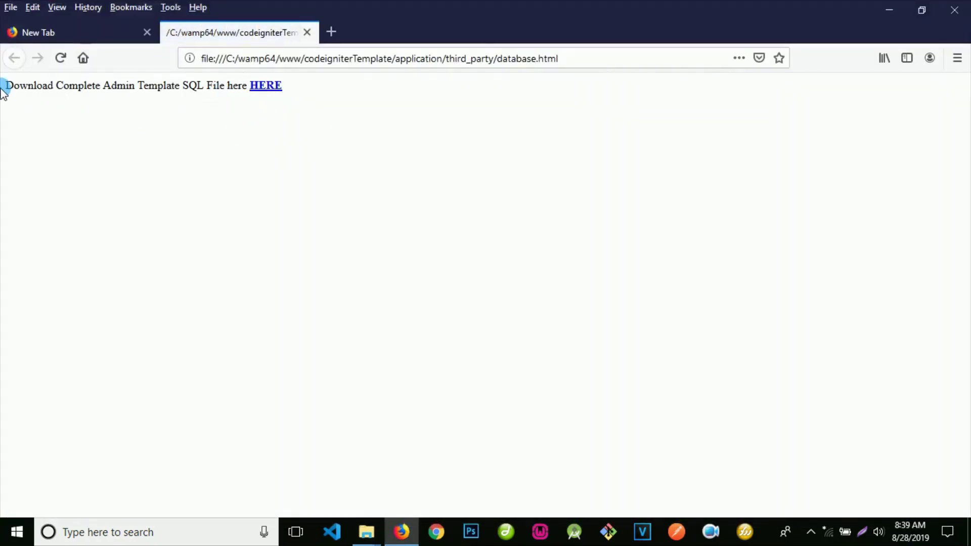
{"action": "left_click_drag", "start_coordinate": [4, 85], "coordinate": [303, 102]}
{"action": "left_click", "coordinate": [303, 101]}
{"action": "left_click", "coordinate": [273, 89]}
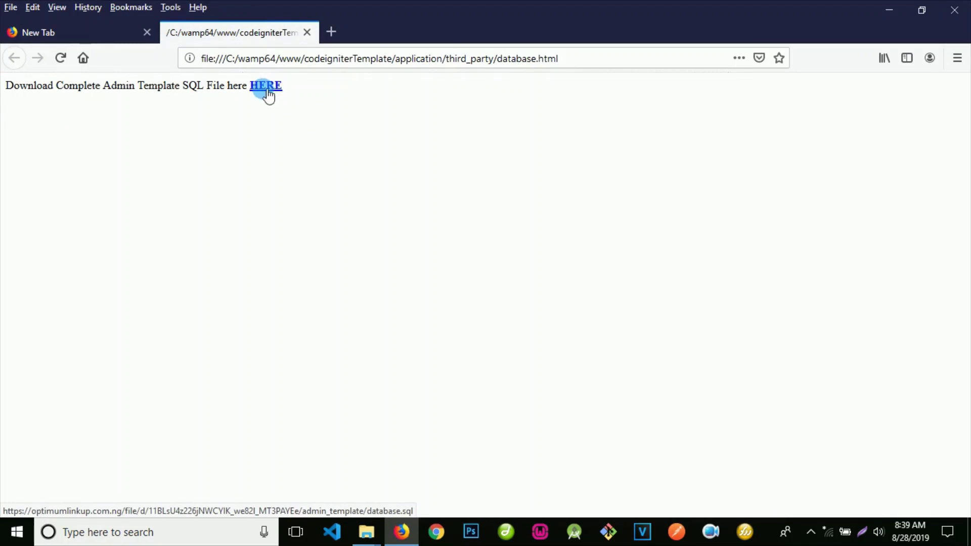
{"action": "left_click", "coordinate": [306, 32]}
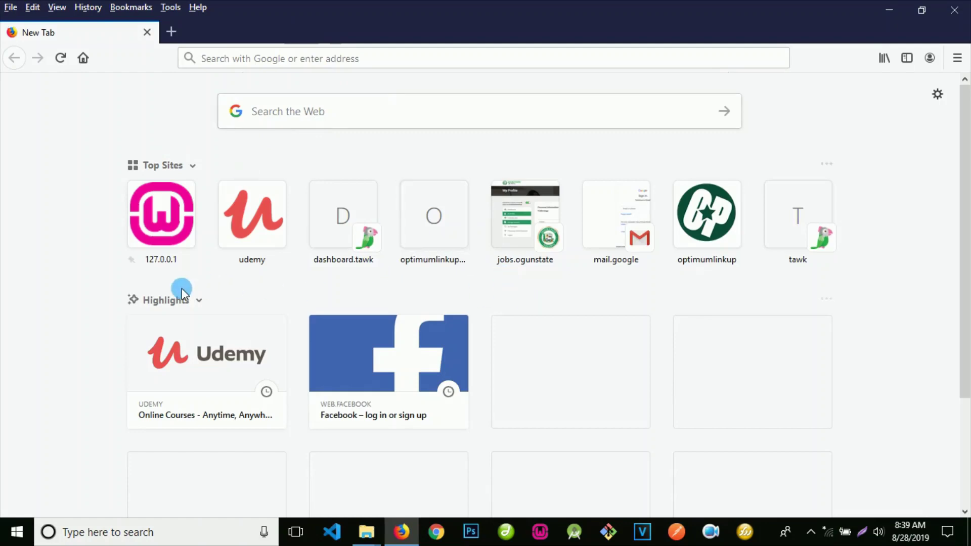
Step: Open the 127.0.0.1 WampServer homepage and extend the address to load phpMyAdmin
{"action": "left_click", "coordinate": [157, 221]}
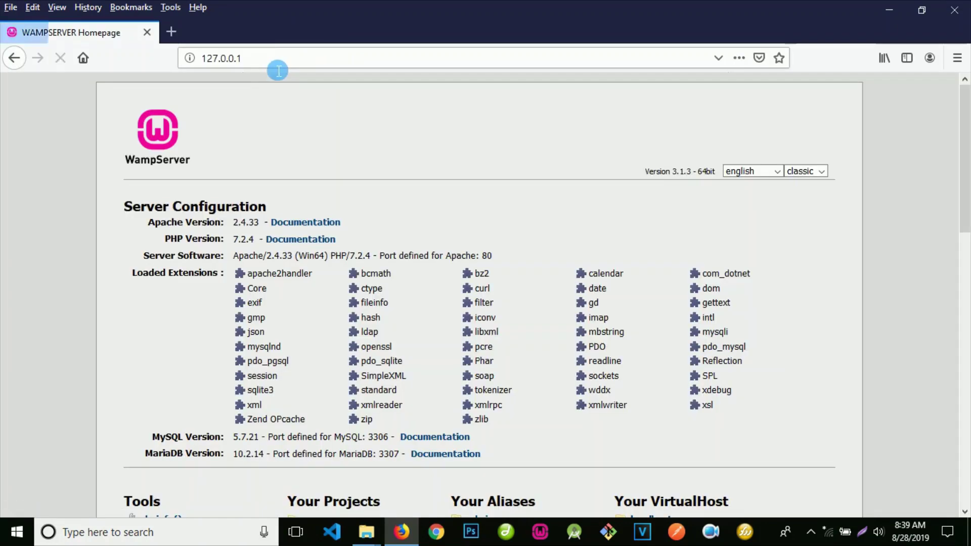
{"action": "left_click", "coordinate": [303, 66]}
{"action": "left_click", "coordinate": [303, 66]}
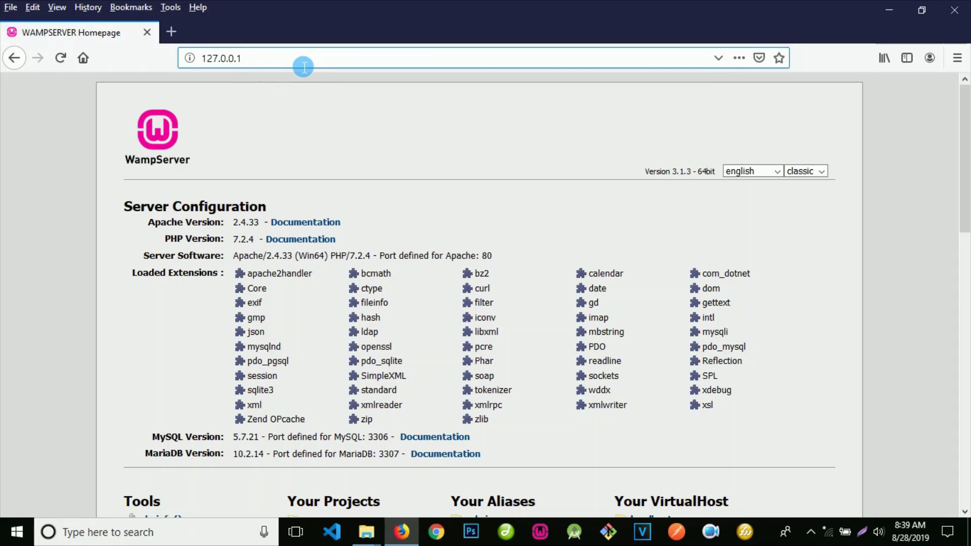
{"action": "type", "text": "/phpmyadmin/"}
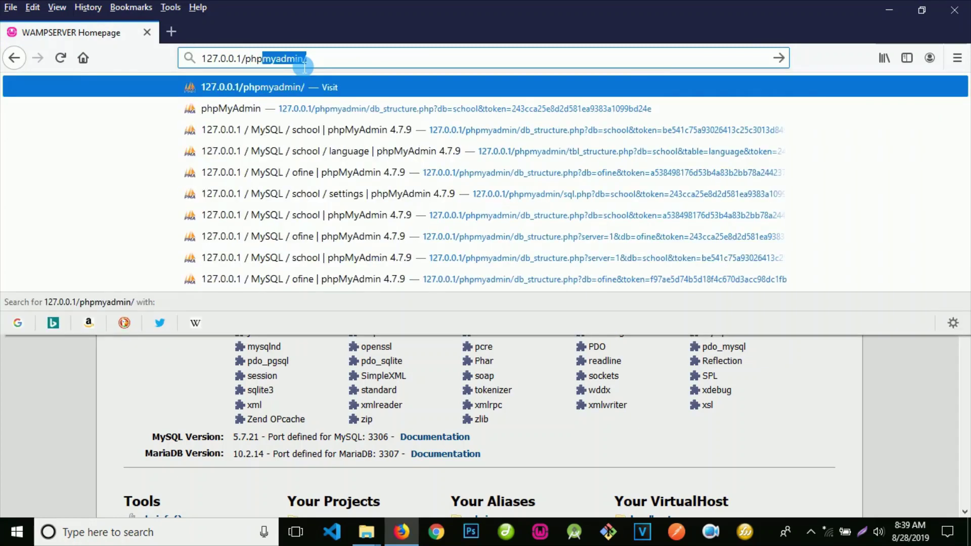
{"action": "key", "text": "Return"}
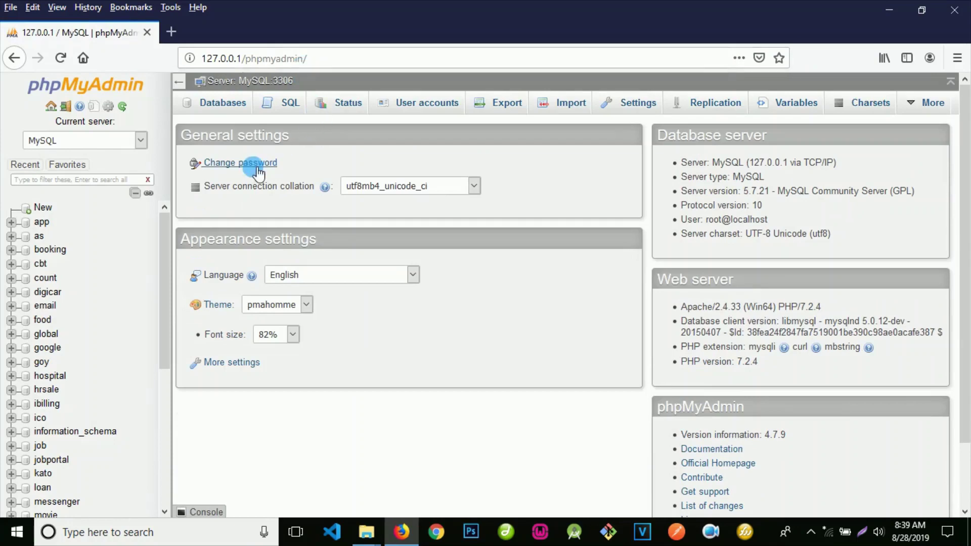
Step: Create a database named 'template' and open its SQL query page
{"action": "left_click", "coordinate": [229, 104]}
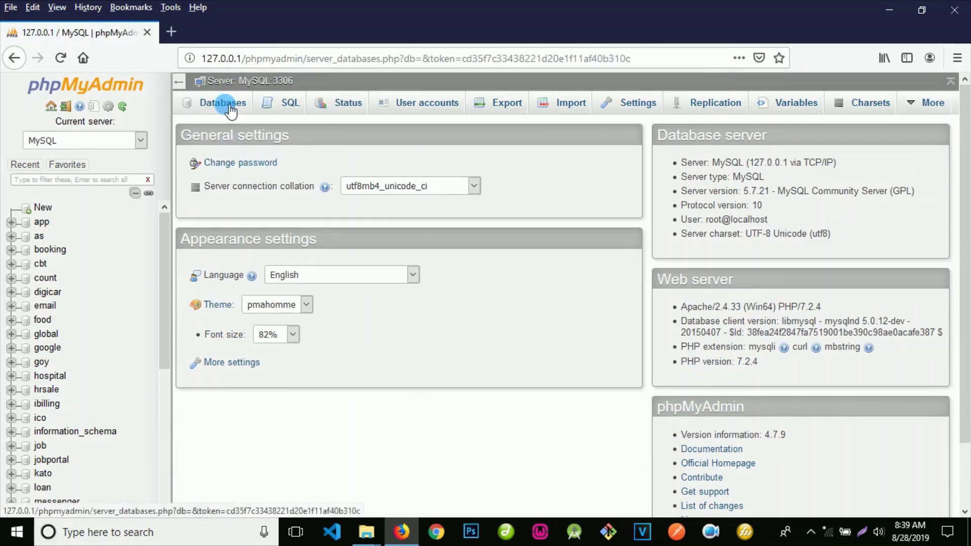
{"action": "left_click", "coordinate": [270, 210]}
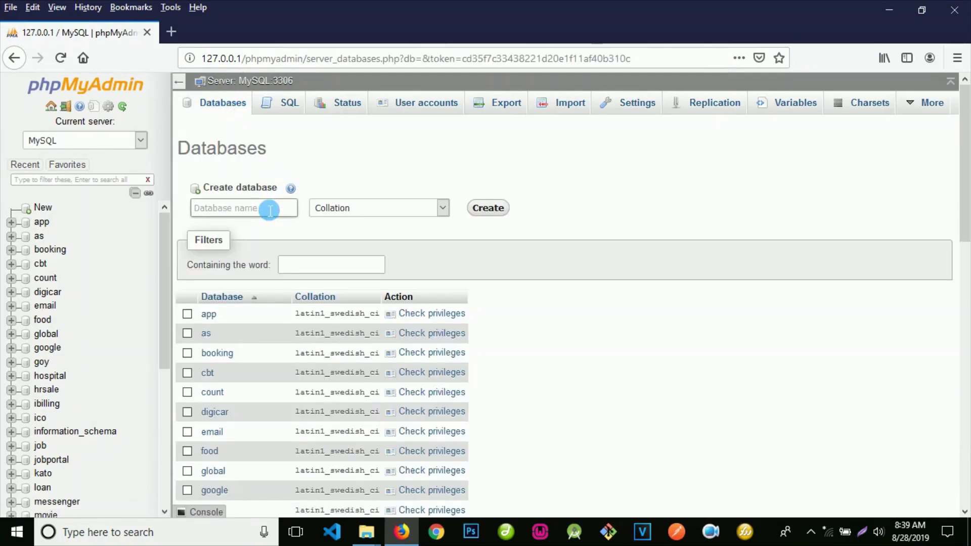
{"action": "type", "text": "tem"}
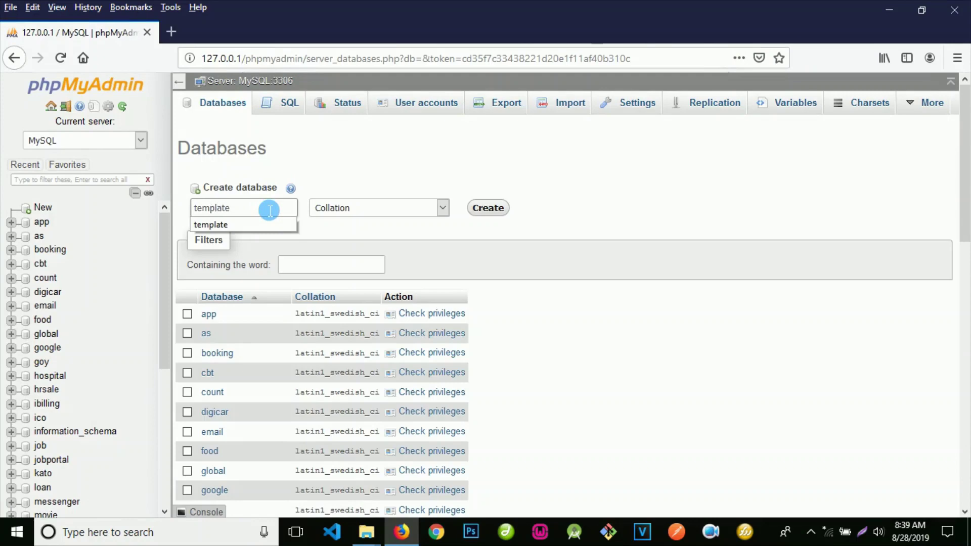
{"action": "type", "text": "plate"}
{"action": "left_click", "coordinate": [258, 224]}
{"action": "left_click", "coordinate": [483, 209]}
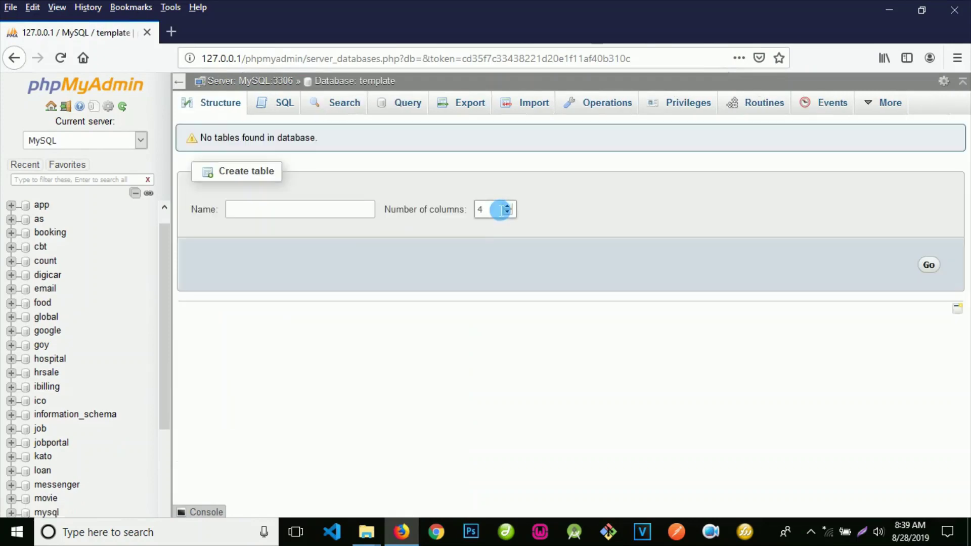
{"action": "left_click", "coordinate": [286, 107]}
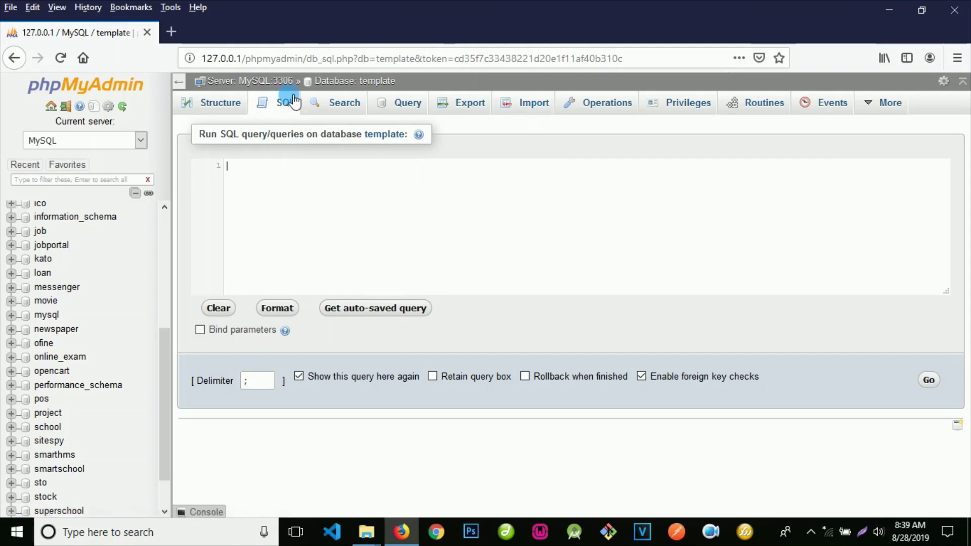
{"action": "left_click", "coordinate": [286, 102]}
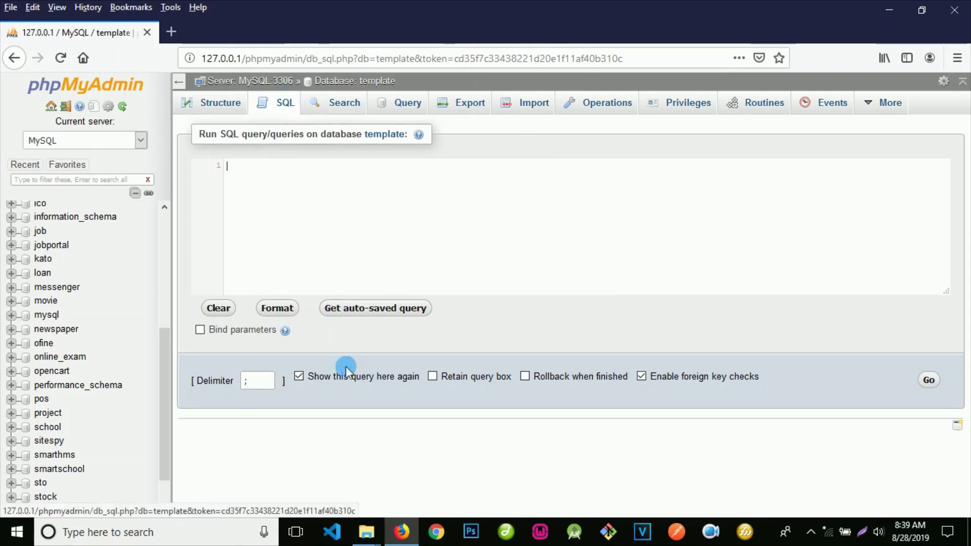
{"action": "mouse_move", "coordinate": [363, 526]}
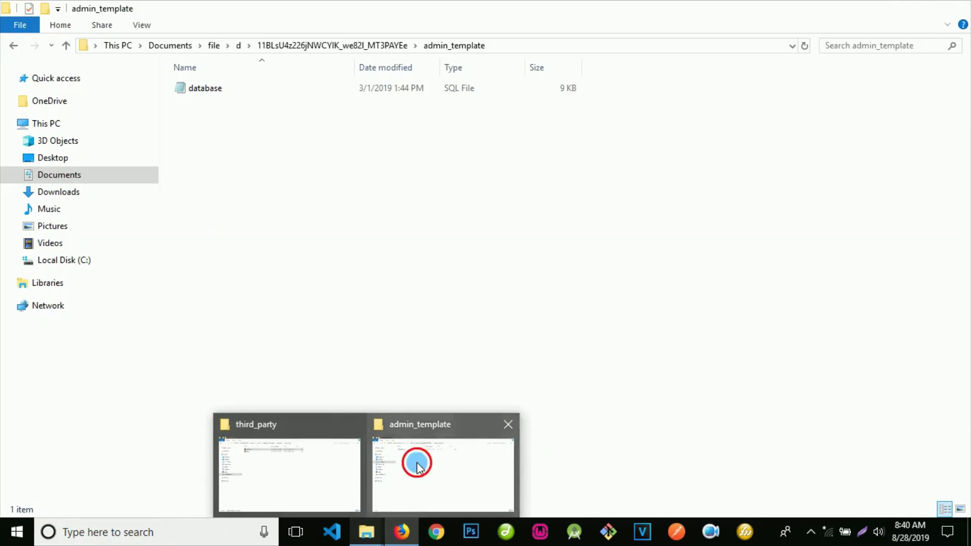
Step: Open database.sql from admin_template in Notepad, select all its SQL, and return to Firefox
{"action": "left_click", "coordinate": [416, 464]}
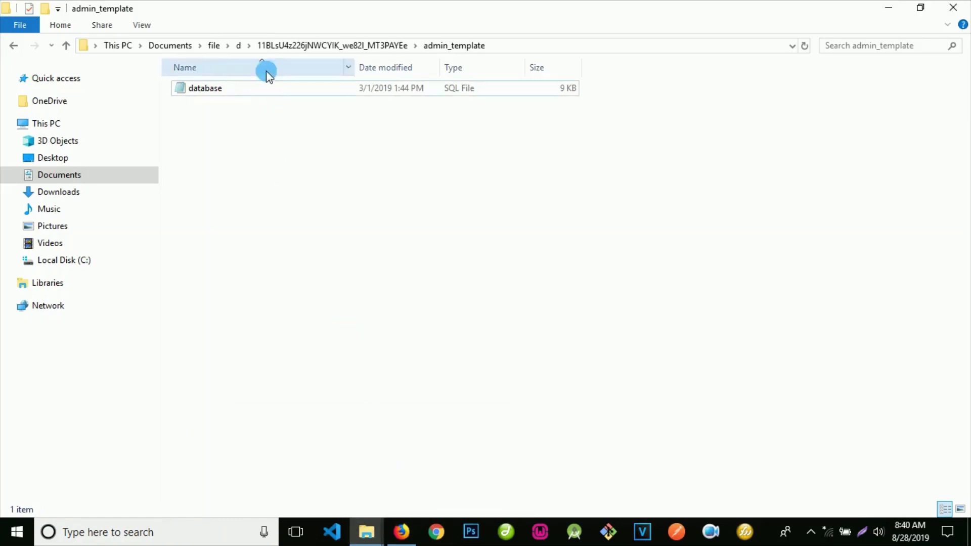
{"action": "left_click", "coordinate": [255, 135]}
{"action": "double_click", "coordinate": [243, 97]}
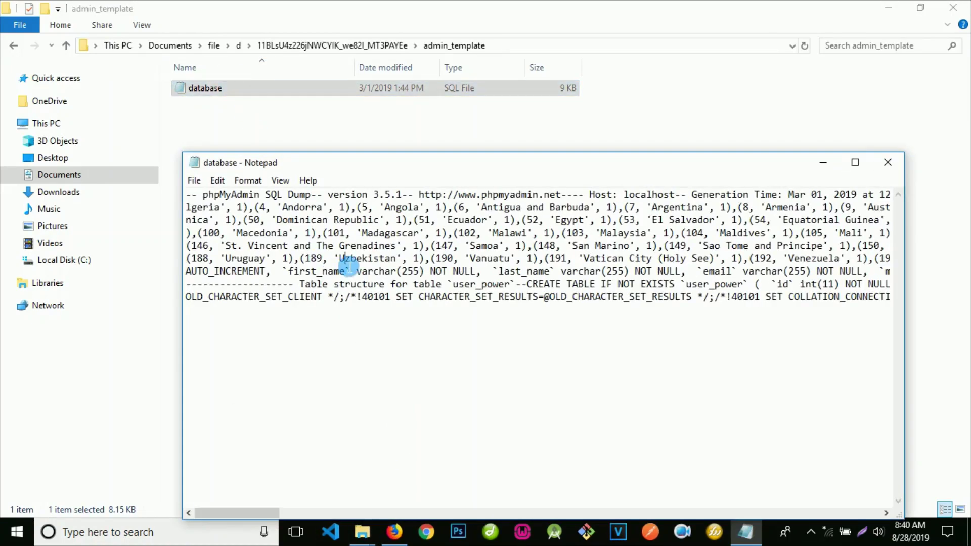
{"action": "key", "text": "ctrl+a"}
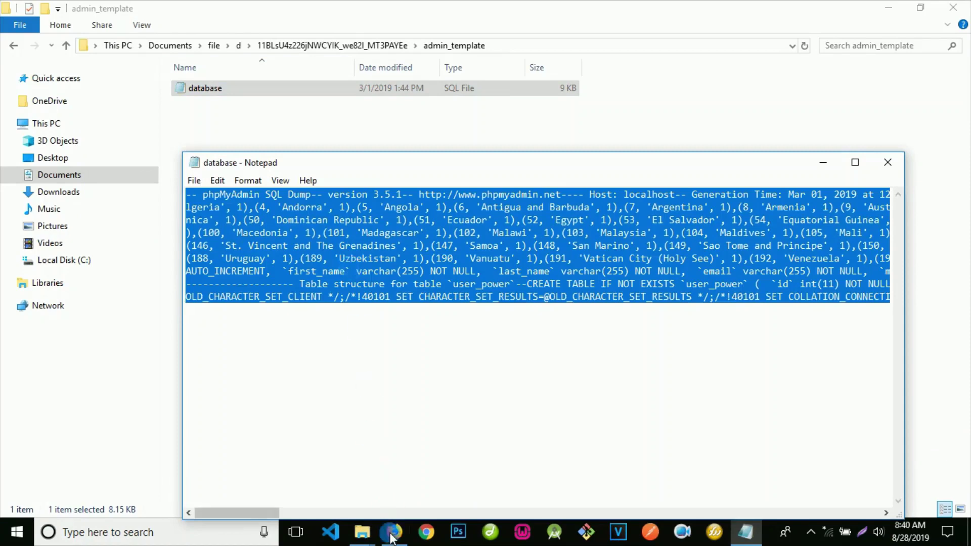
{"action": "left_click", "coordinate": [394, 531]}
Step: Paste the SQL dump into the template query box, run it, and view the five new tables
{"action": "key", "text": "ctrl+v"}
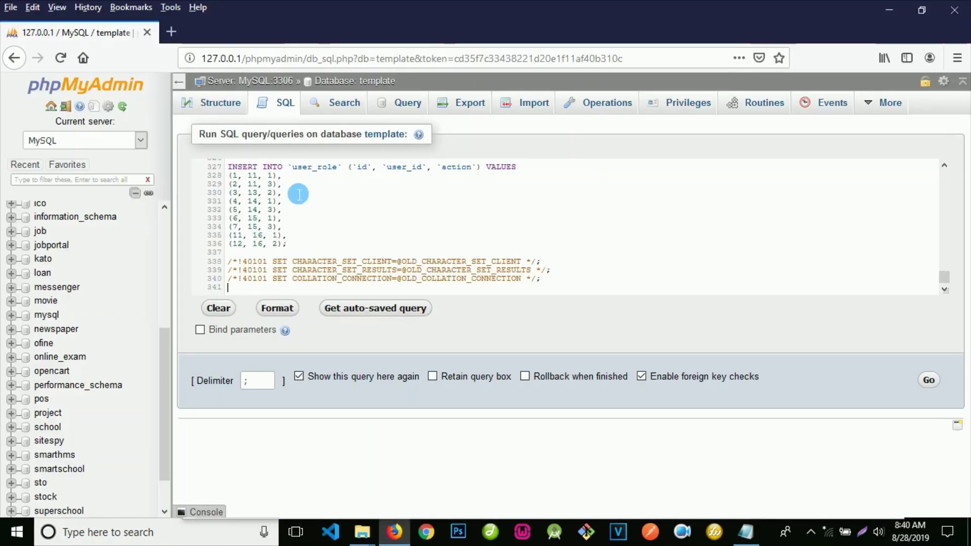
{"action": "left_click", "coordinate": [932, 380]}
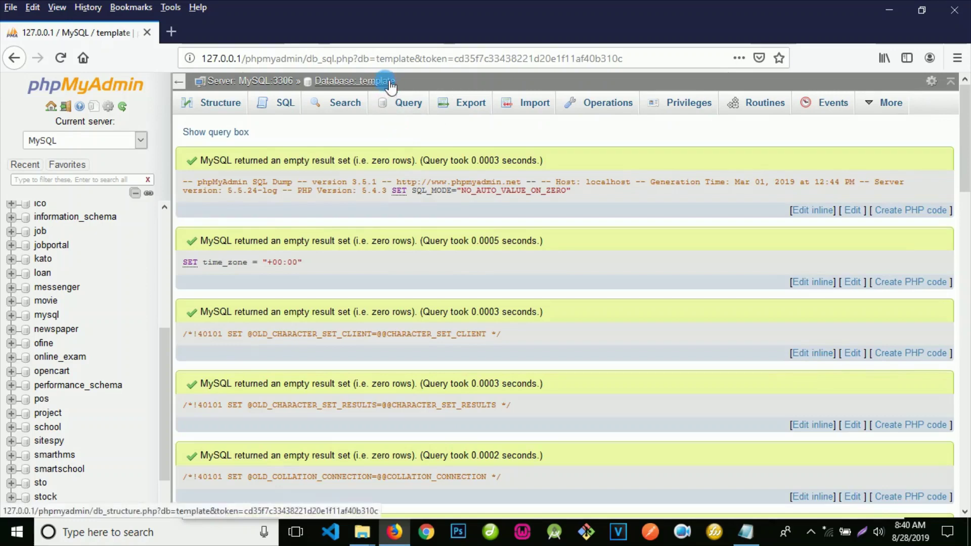
{"action": "left_click", "coordinate": [394, 87]}
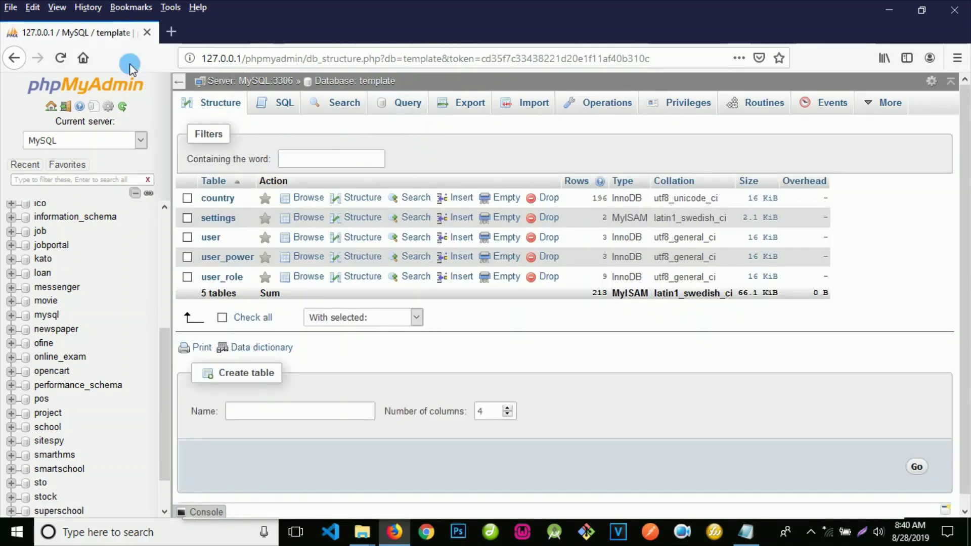
Step: In a new tab, load 127.0.0.1/codeigniterTemplate/ to reach the login page
{"action": "left_click", "coordinate": [173, 34]}
{"action": "left_click", "coordinate": [292, 63]}
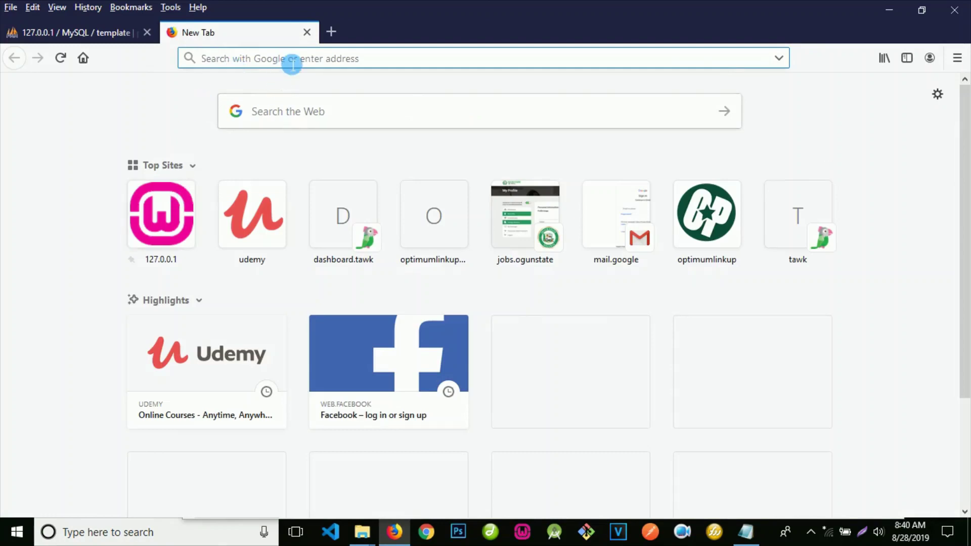
{"action": "type", "text": "127.0.0.1/code"}
{"action": "key", "text": "BackSpace"}
{"action": "key", "text": "BackSpace"}
{"action": "key", "text": "BackSpace"}
{"action": "key", "text": "BackSpace"}
{"action": "key", "text": "BackSpace"}
{"action": "type", "text": "cod"}
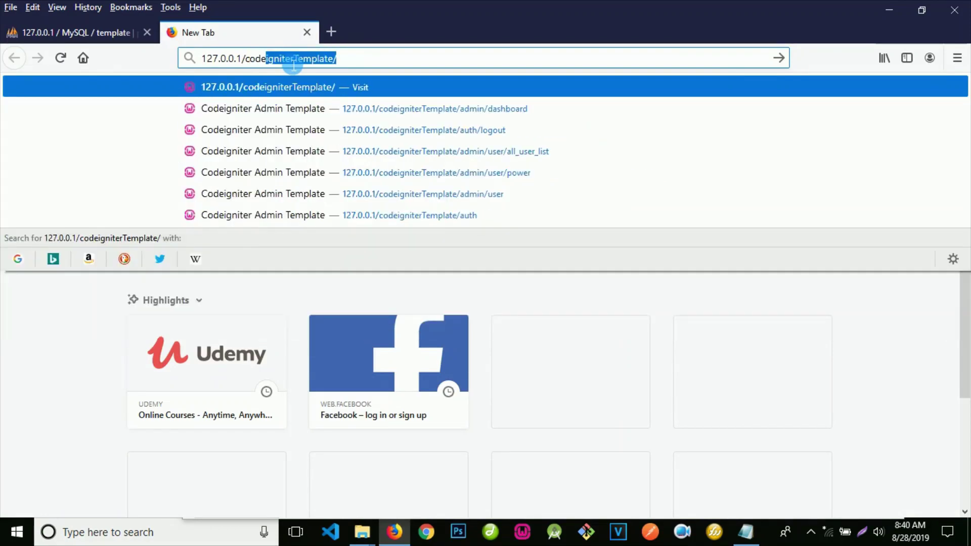
{"action": "type", "text": "e"}
{"action": "key", "text": "Return"}
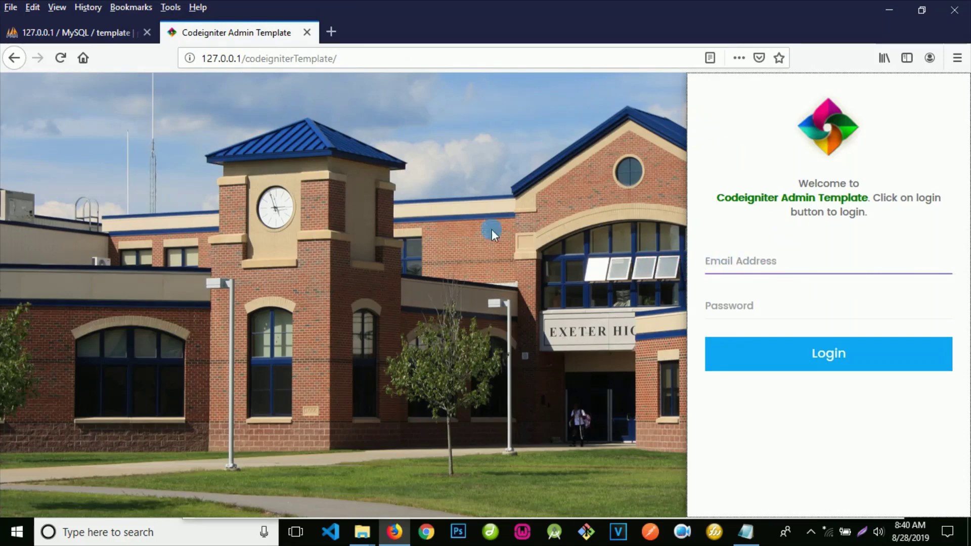
Step: Browse phpMyAdmin's user table, select the New Admin account's email, and switch back to the login tab
{"action": "left_click", "coordinate": [112, 33]}
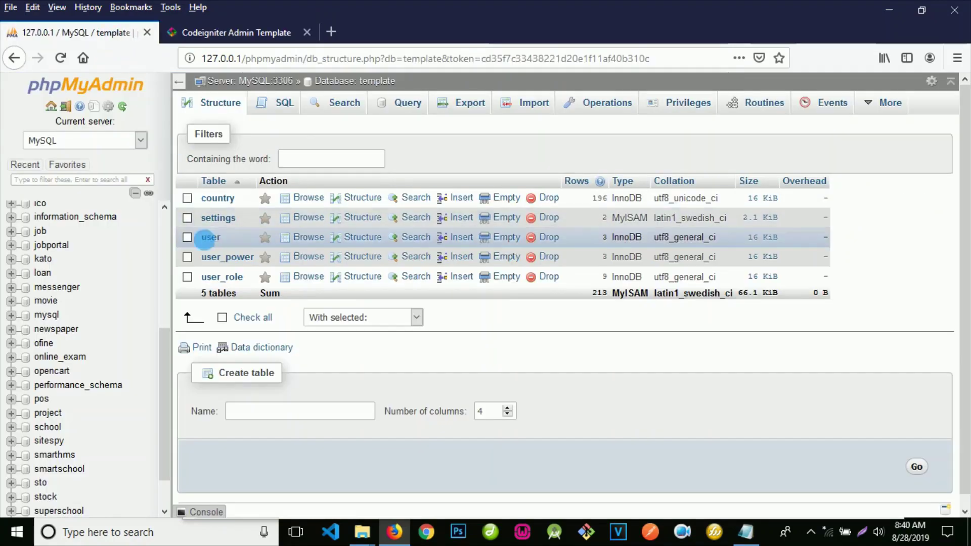
{"action": "left_click", "coordinate": [211, 237]}
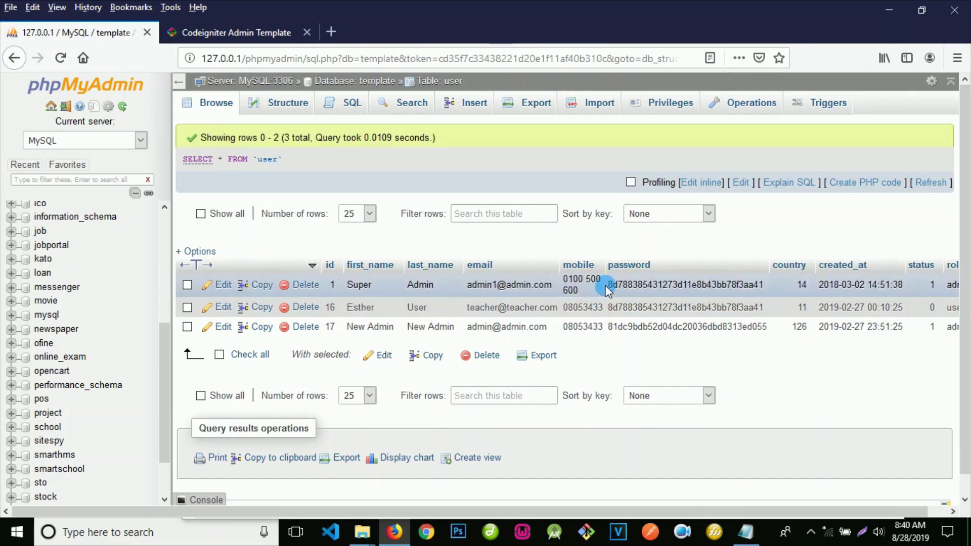
{"action": "double_click", "coordinate": [526, 328]}
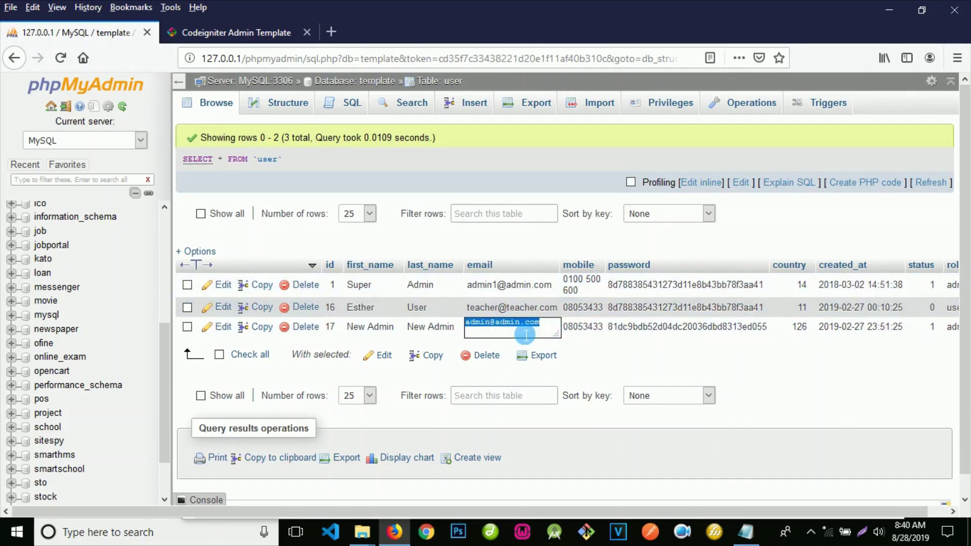
{"action": "key", "text": "ctrl+Tab"}
Step: Log in with the suggested admin email and the account password, declining Firefox's save-login prompts and retrying once
{"action": "left_click", "coordinate": [725, 268]}
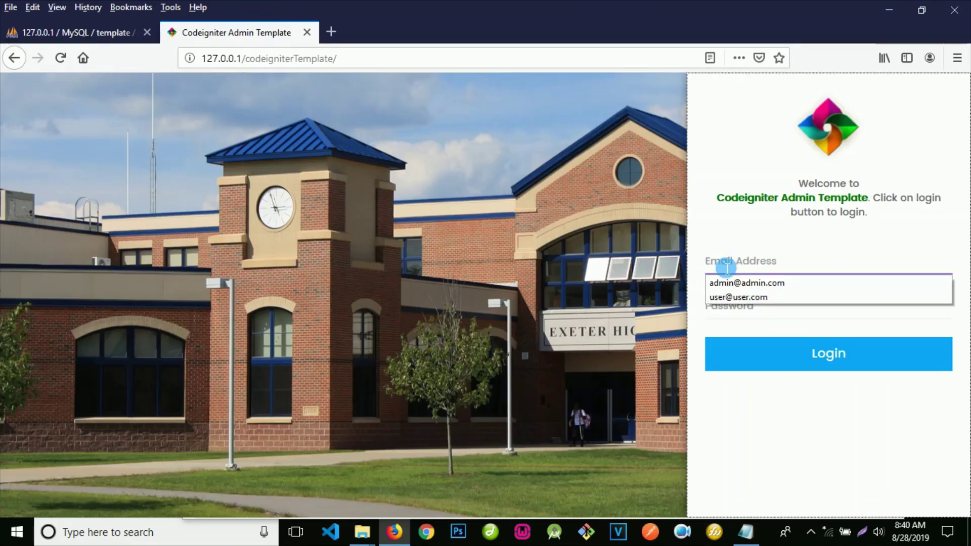
{"action": "key", "text": "Down"}
{"action": "left_click", "coordinate": [726, 309]}
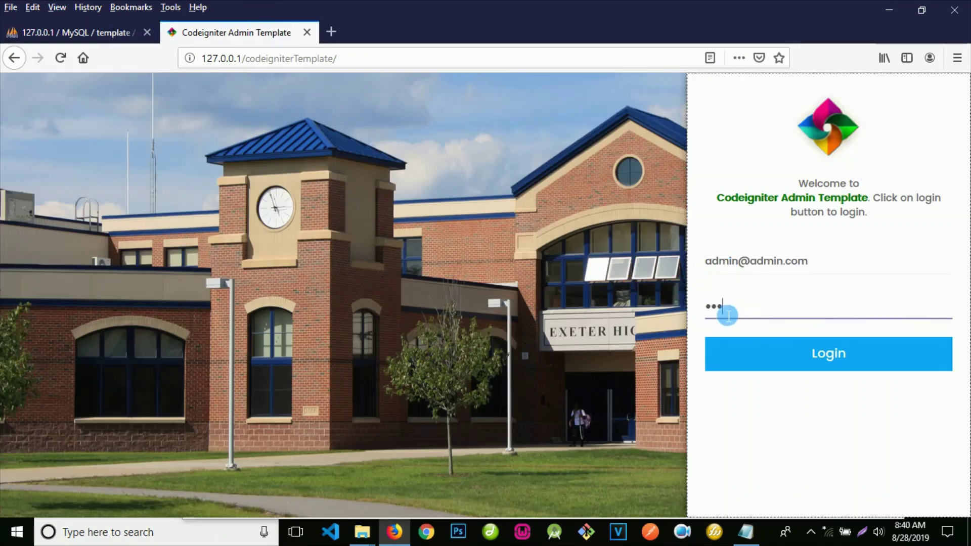
{"action": "type", "text": "123456"}
{"action": "left_click", "coordinate": [752, 360]}
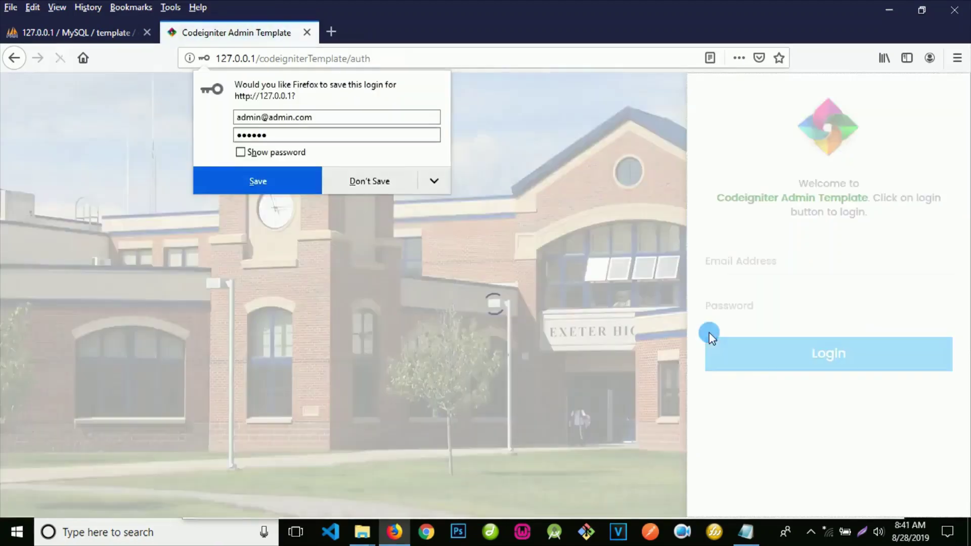
{"action": "left_click", "coordinate": [369, 186]}
{"action": "left_click", "coordinate": [725, 273]}
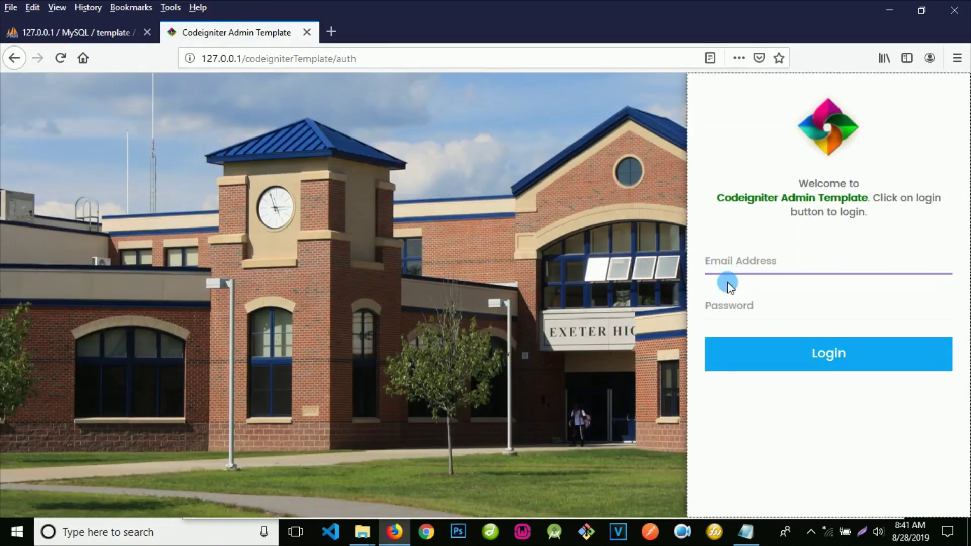
{"action": "left_click", "coordinate": [727, 280]}
{"action": "left_click", "coordinate": [733, 306]}
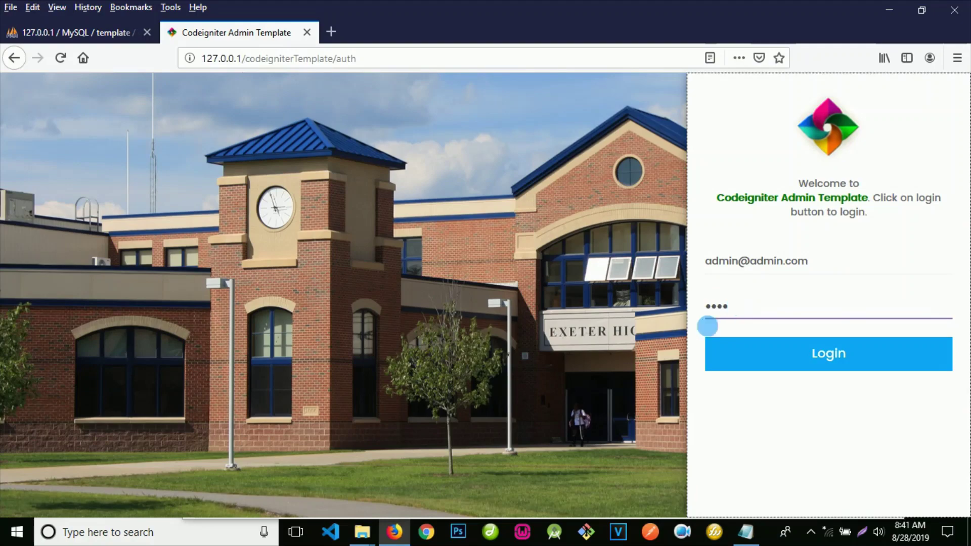
{"action": "left_click", "coordinate": [721, 357]}
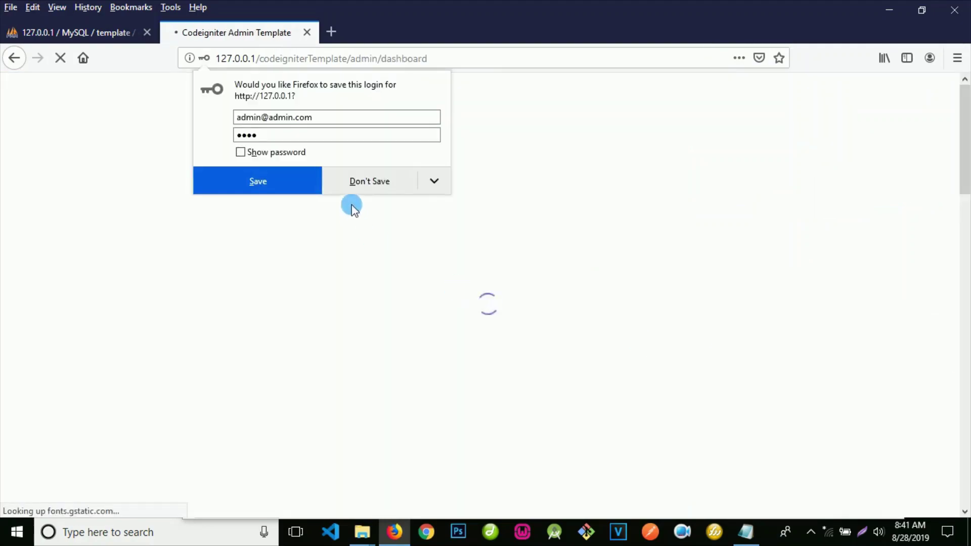
{"action": "left_click", "coordinate": [369, 188]}
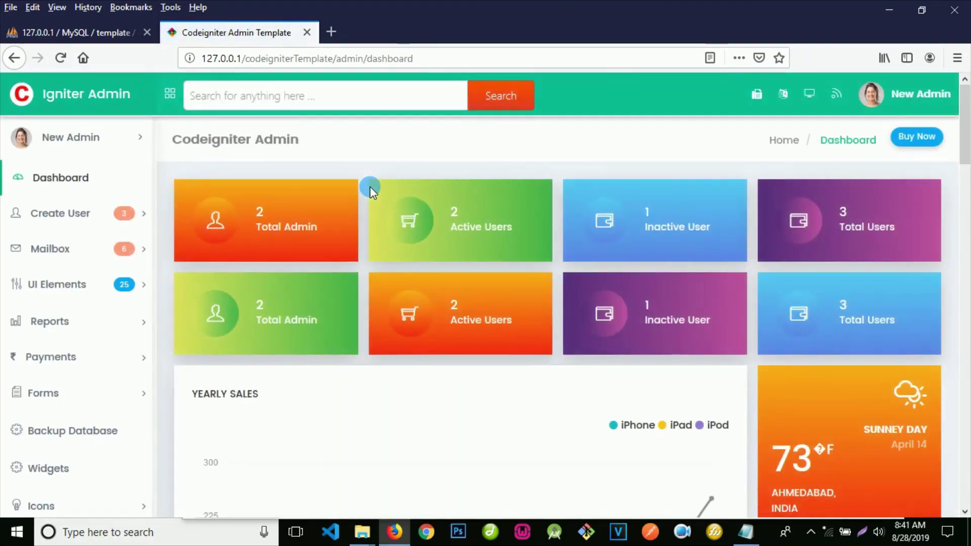
Step: Open the New User form, choose the New User role, and toggle the add, edit and delete permissions
{"action": "scroll", "coordinate": [378, 256], "scroll_direction": "down", "scroll_amount": 4}
{"action": "scroll", "coordinate": [378, 261], "scroll_direction": "down", "scroll_amount": 5}
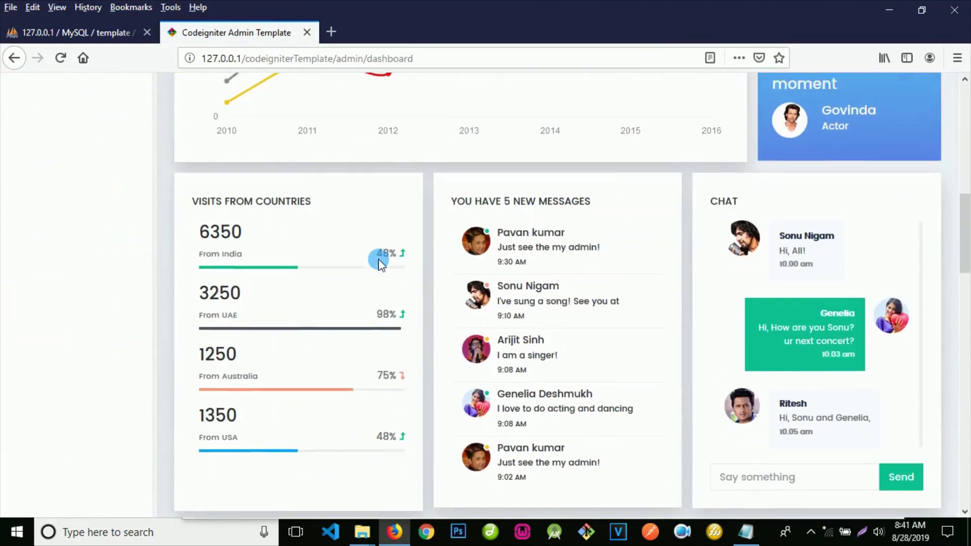
{"action": "scroll", "coordinate": [378, 260], "scroll_direction": "up", "scroll_amount": 10}
{"action": "left_click", "coordinate": [81, 213]}
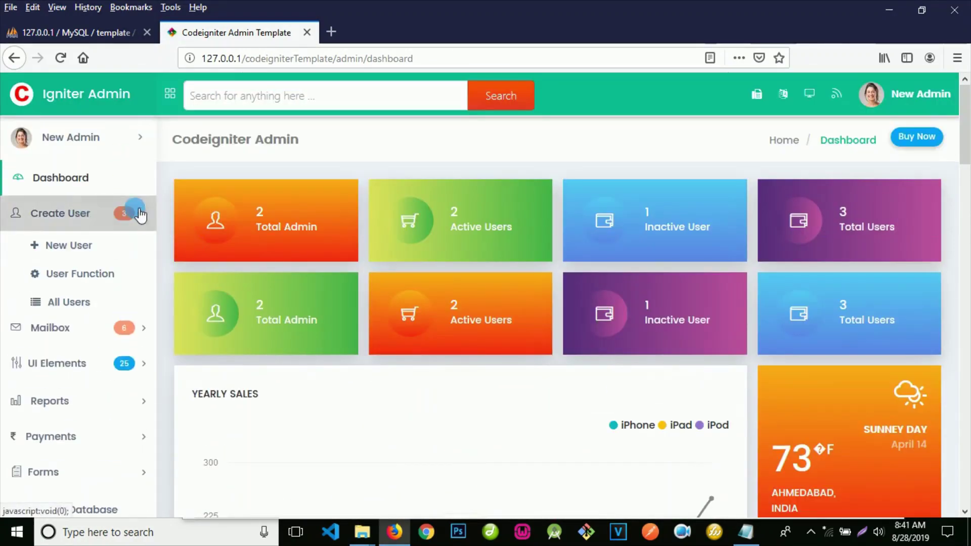
{"action": "left_click", "coordinate": [77, 247]}
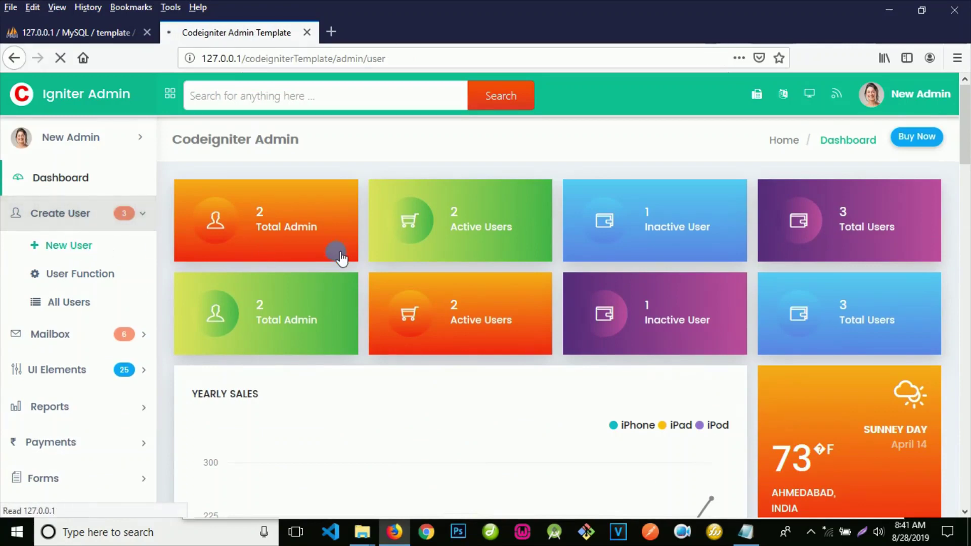
{"action": "scroll", "coordinate": [455, 258], "scroll_direction": "down", "scroll_amount": 6}
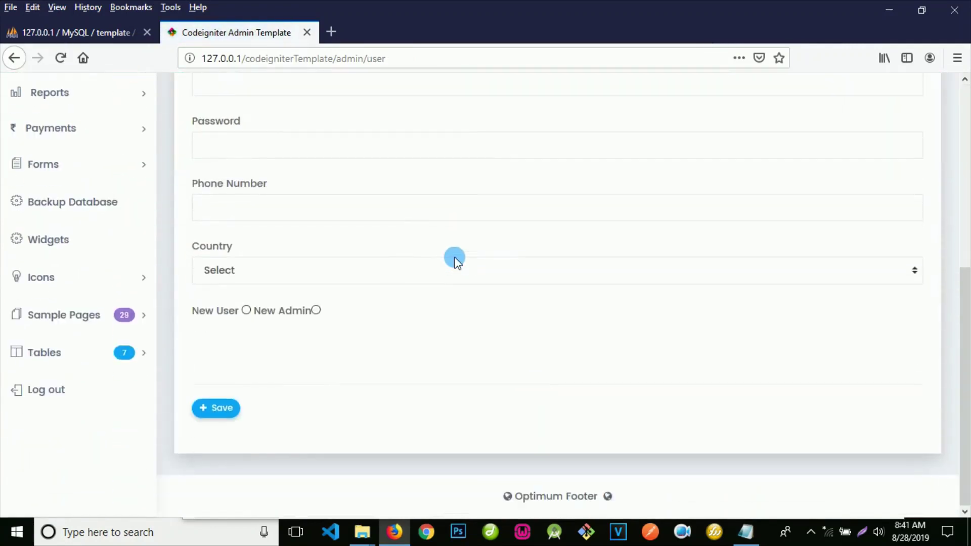
{"action": "left_click", "coordinate": [247, 311]}
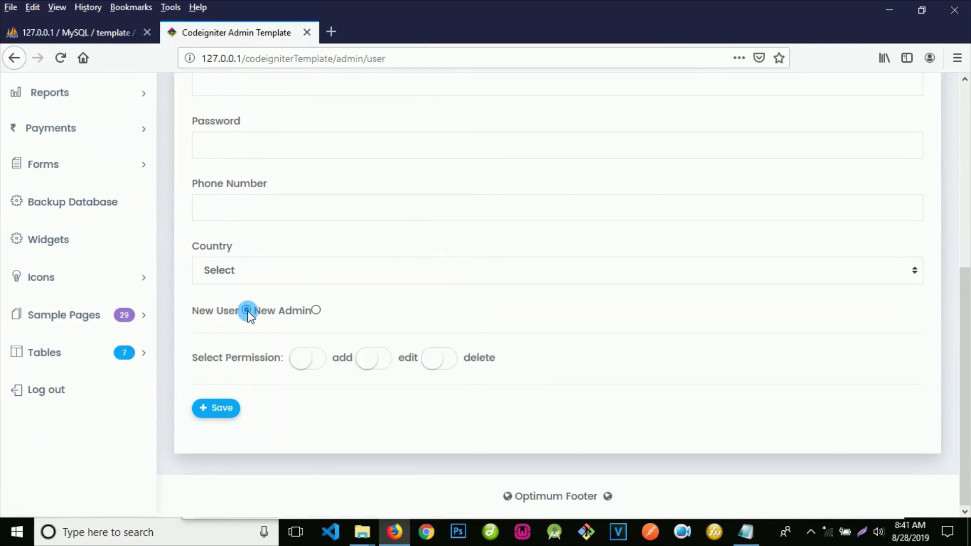
{"action": "left_click", "coordinate": [309, 365]}
{"action": "left_click", "coordinate": [372, 360]}
{"action": "left_click", "coordinate": [440, 363]}
{"action": "left_click", "coordinate": [374, 359]}
{"action": "left_click", "coordinate": [310, 357]}
Step: Switch the account role to New Admin, then go to the User Function page
{"action": "scroll", "coordinate": [321, 359], "scroll_direction": "down", "scroll_amount": 5}
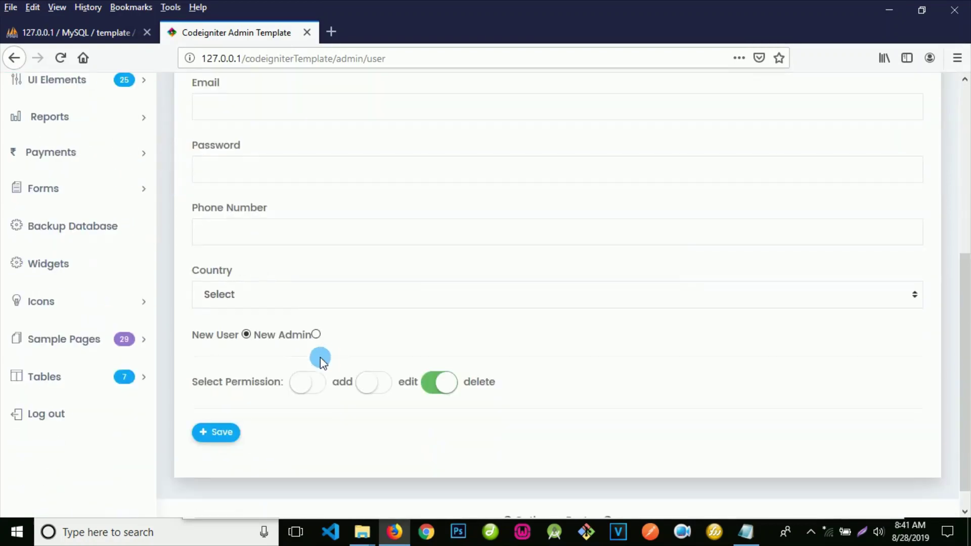
{"action": "left_click", "coordinate": [316, 334]}
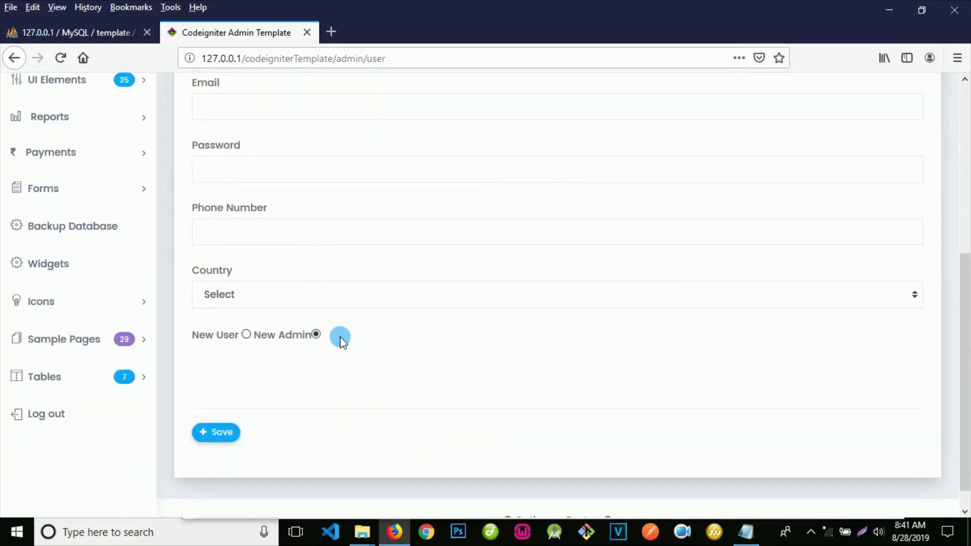
{"action": "scroll", "coordinate": [340, 338], "scroll_direction": "up", "scroll_amount": 5}
{"action": "left_click", "coordinate": [121, 273]}
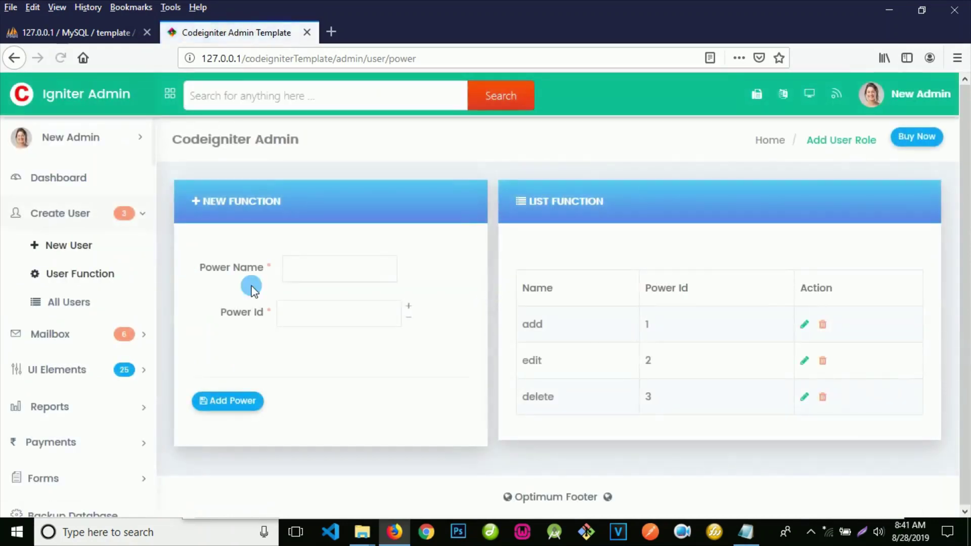
Step: Try the Power Name and Power Id fields, then bring up and scroll through the All Users list
{"action": "left_click", "coordinate": [310, 273]}
{"action": "left_click", "coordinate": [310, 311]}
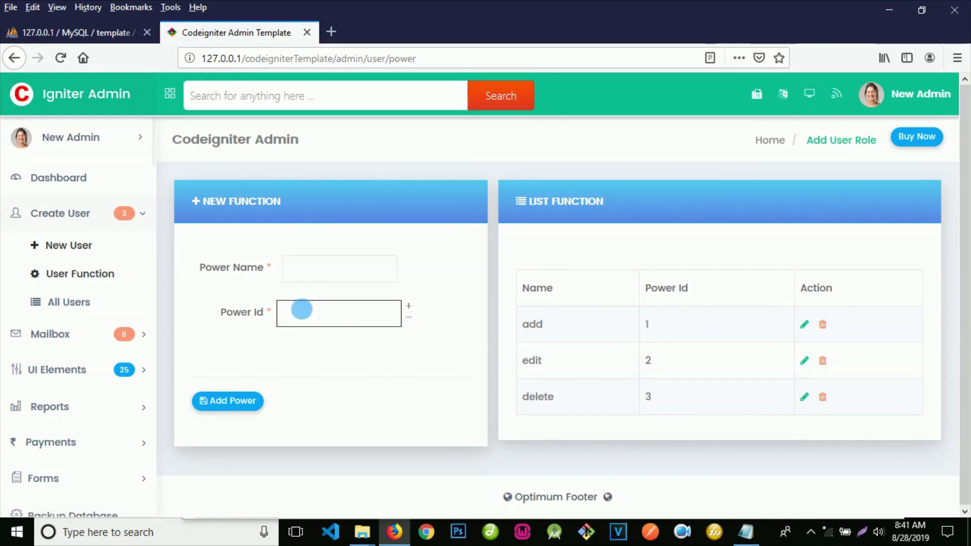
{"action": "left_click", "coordinate": [78, 309]}
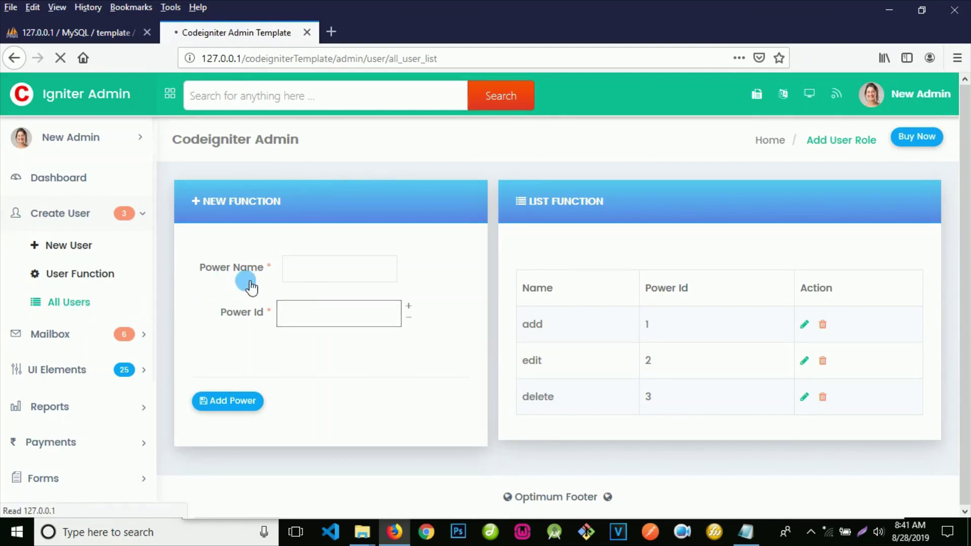
{"action": "scroll", "coordinate": [458, 286], "scroll_direction": "down", "scroll_amount": 2}
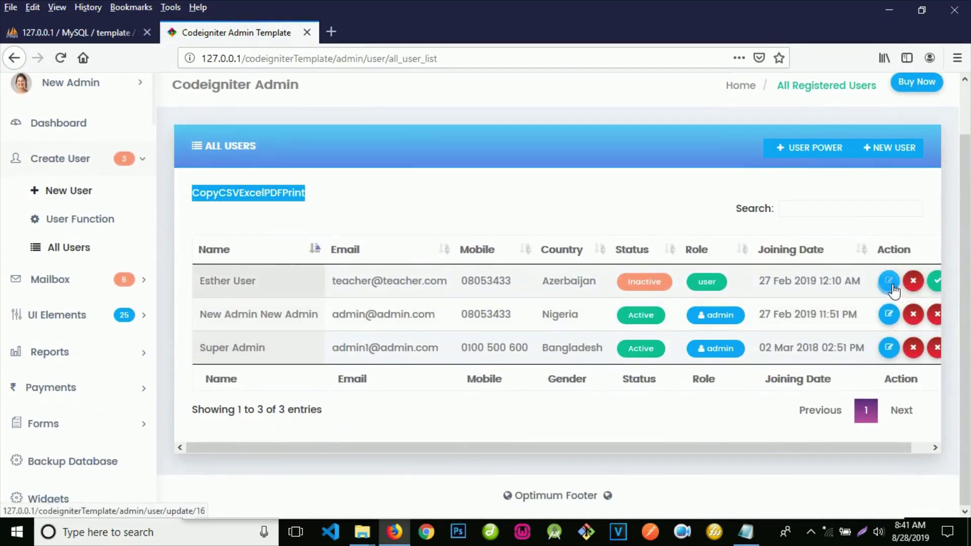
{"action": "left_click_drag", "start_coordinate": [652, 452], "coordinate": [820, 442]}
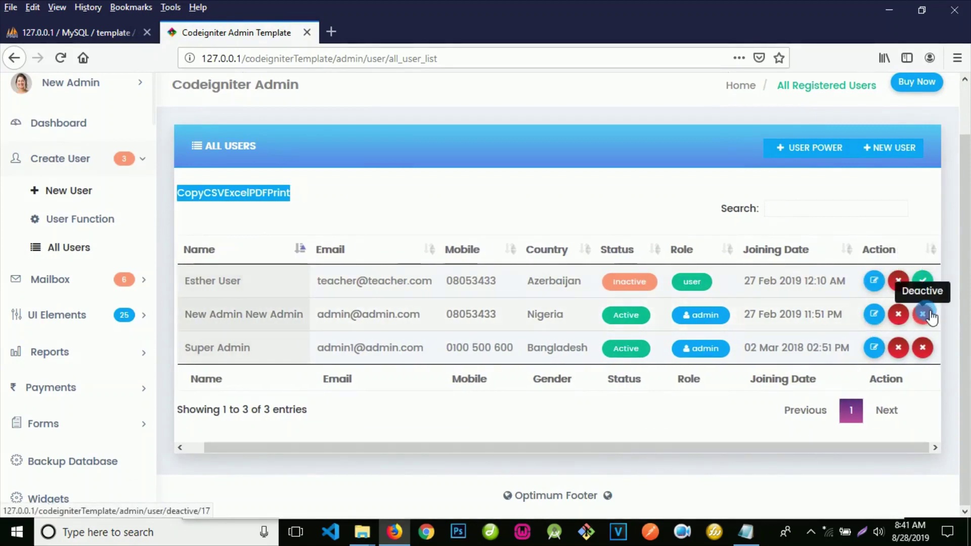
{"action": "left_click_drag", "start_coordinate": [657, 445], "coordinate": [418, 464]}
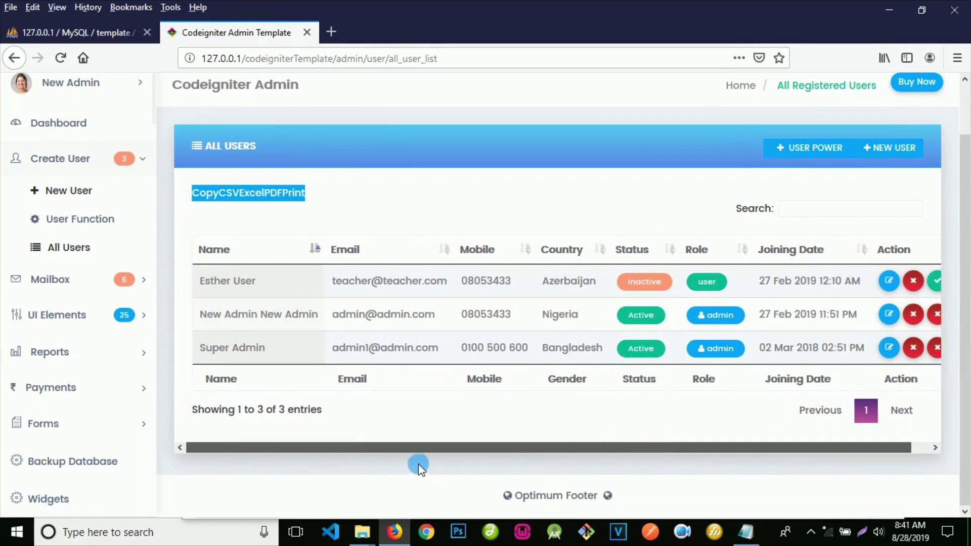
Step: Go back to the Dashboard and log out through the New Admin account menu
{"action": "left_click", "coordinate": [76, 130]}
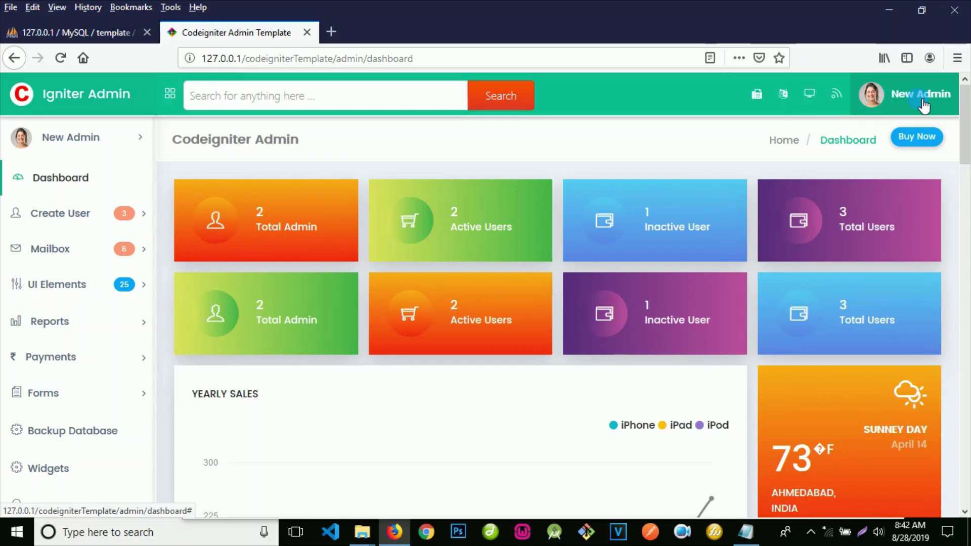
{"action": "left_click", "coordinate": [924, 104]}
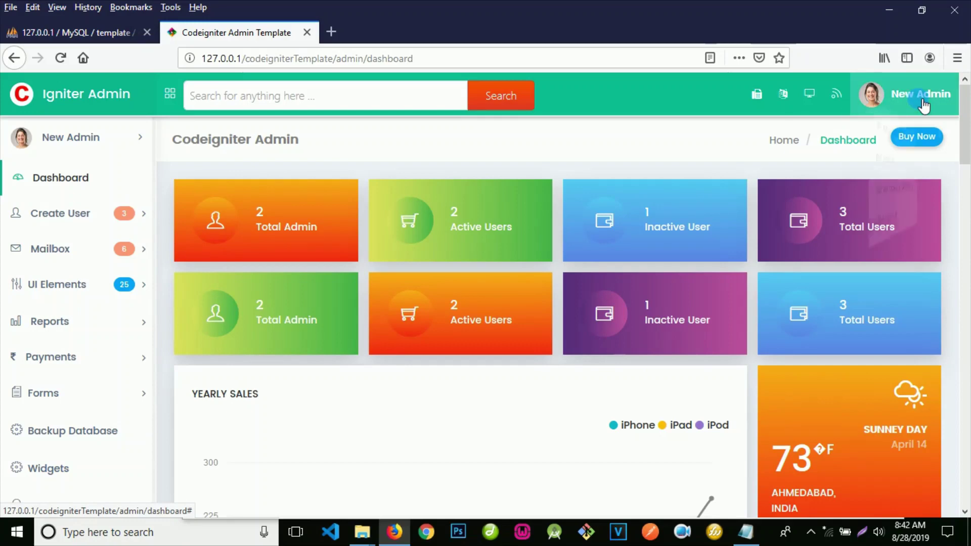
{"action": "left_click", "coordinate": [879, 212]}
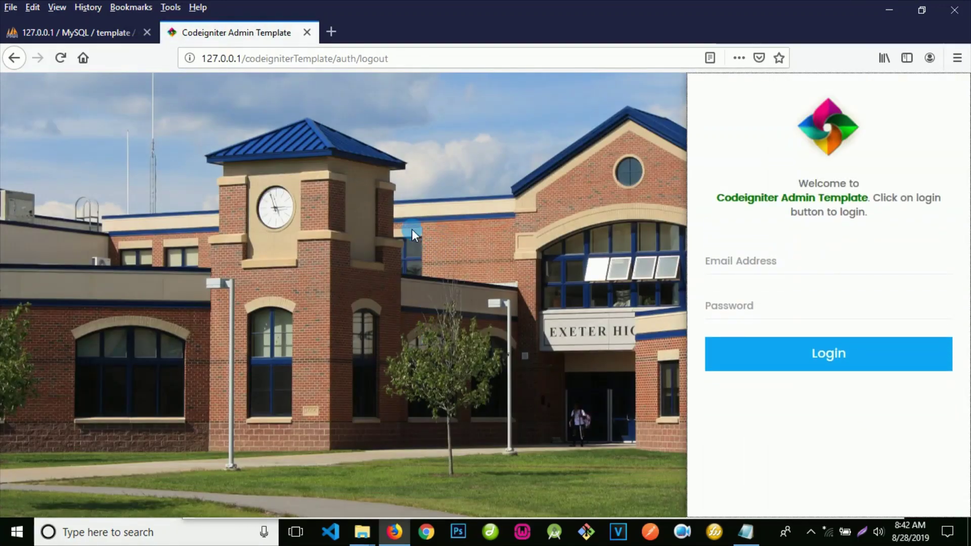
Step: In the third_party Explorer window, go up to codeigniterTemplate and open its UDEMY_COURSES folder
{"action": "mouse_move", "coordinate": [362, 531]}
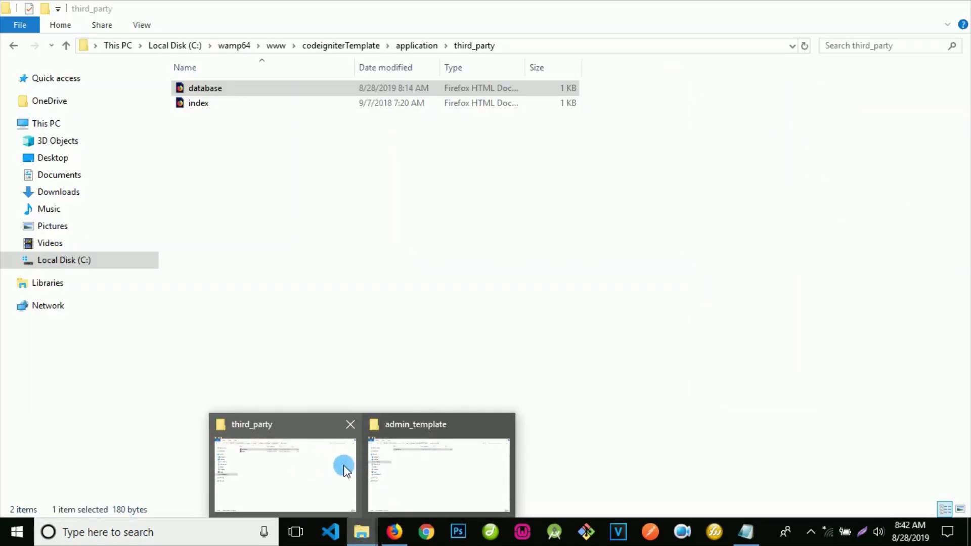
{"action": "left_click", "coordinate": [346, 469]}
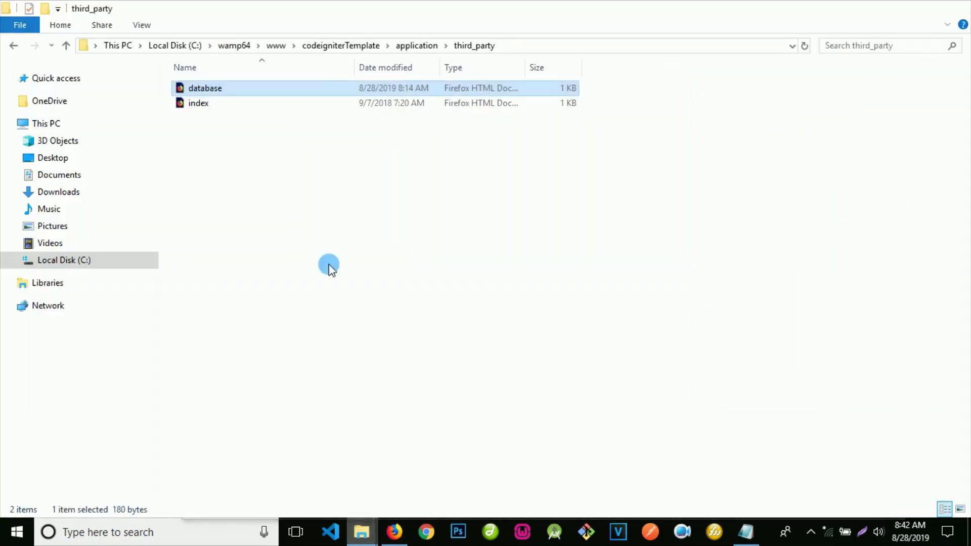
{"action": "left_click", "coordinate": [354, 45]}
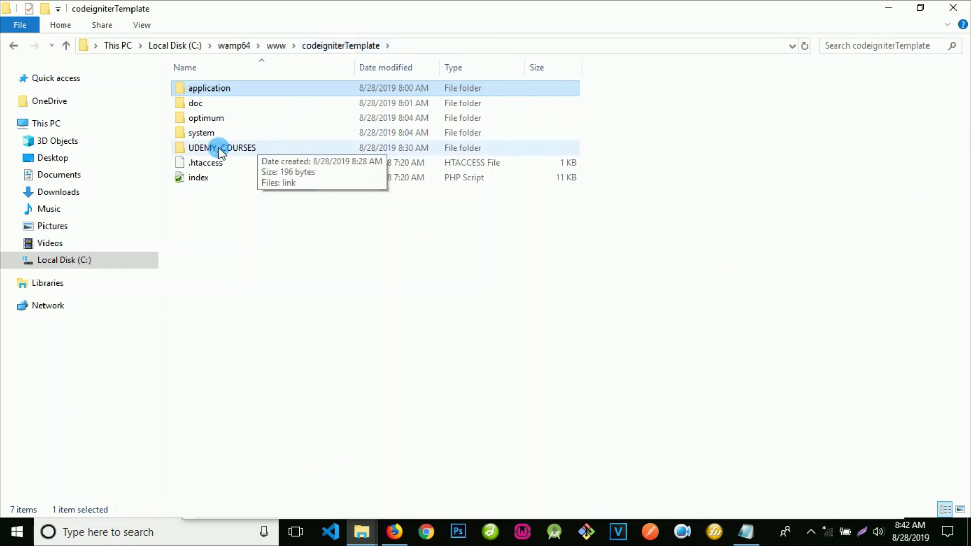
{"action": "double_click", "coordinate": [243, 148]}
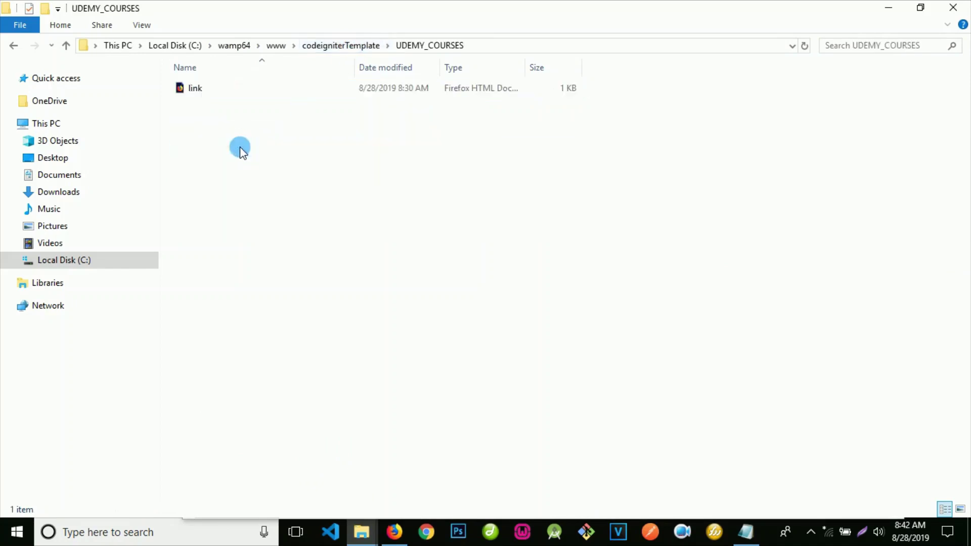